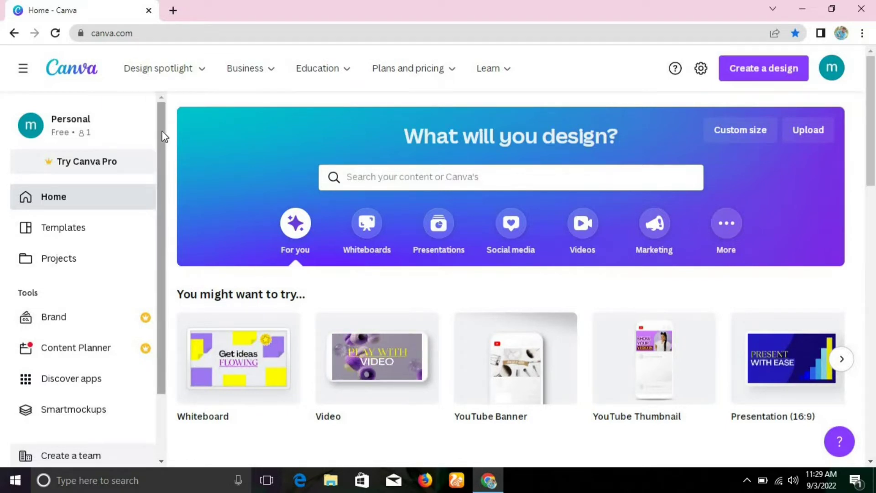
# Create a new blank Video design from the suggested design types on the home page
pyautogui.moveTo(162, 142); pyautogui.dragTo(163, 150)
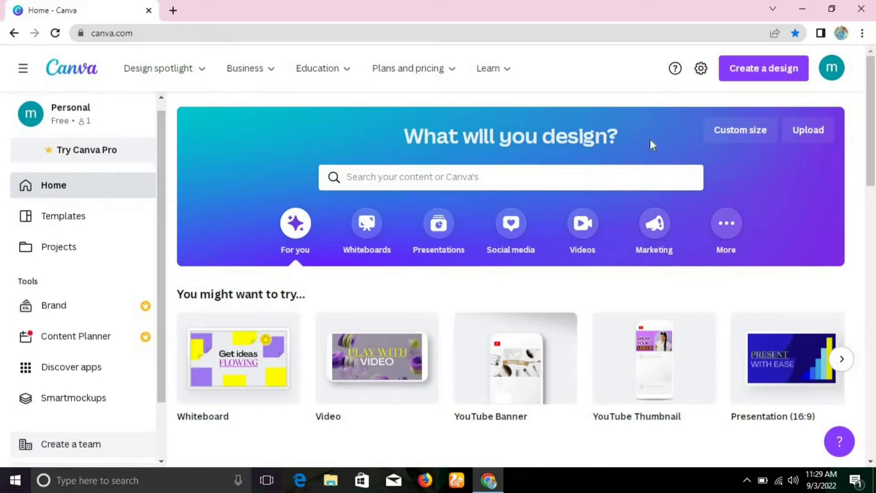
pyautogui.moveTo(874, 110); pyautogui.dragTo(873, 138)
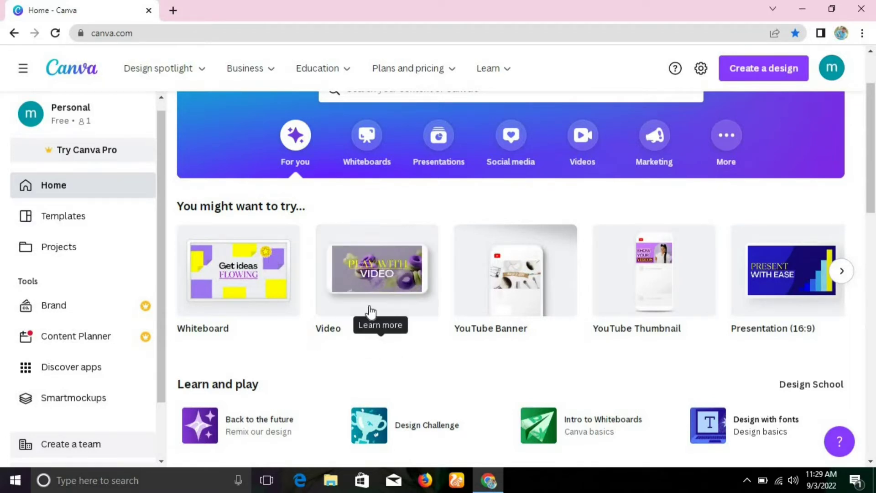
pyautogui.click(373, 289)
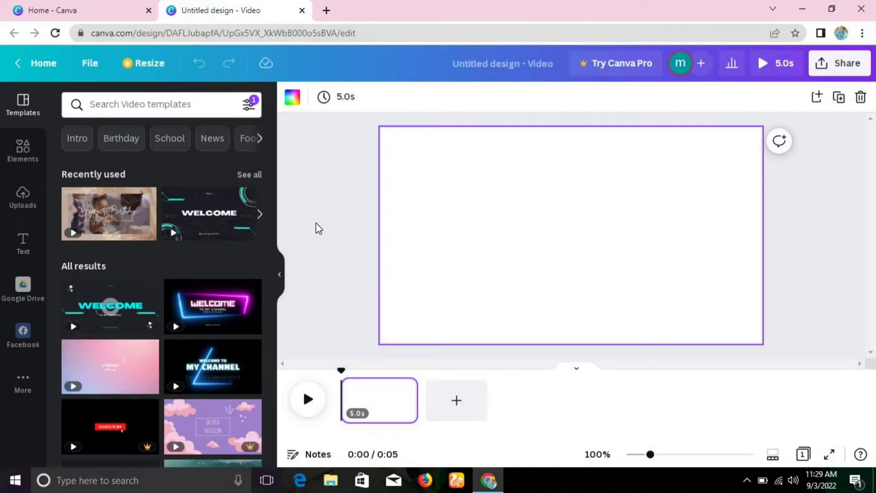
# Look through the uploaded images and videos and return to the video templates
pyautogui.click(24, 201)
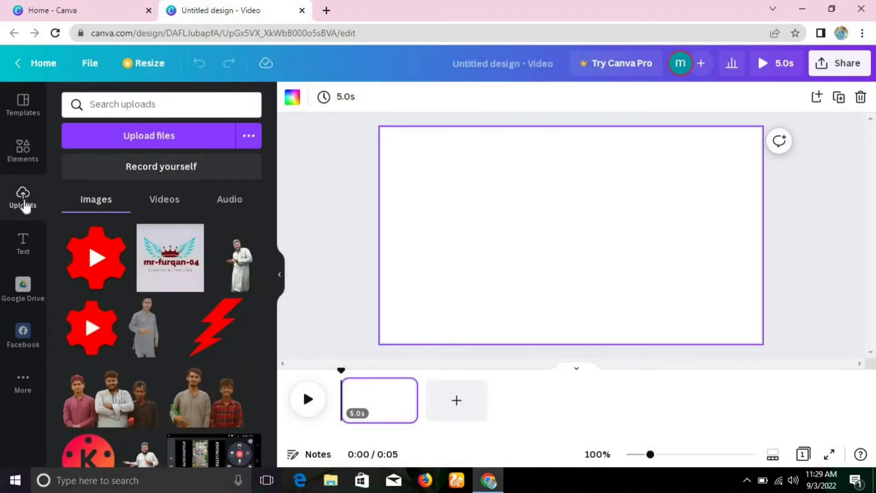
pyautogui.click(158, 198)
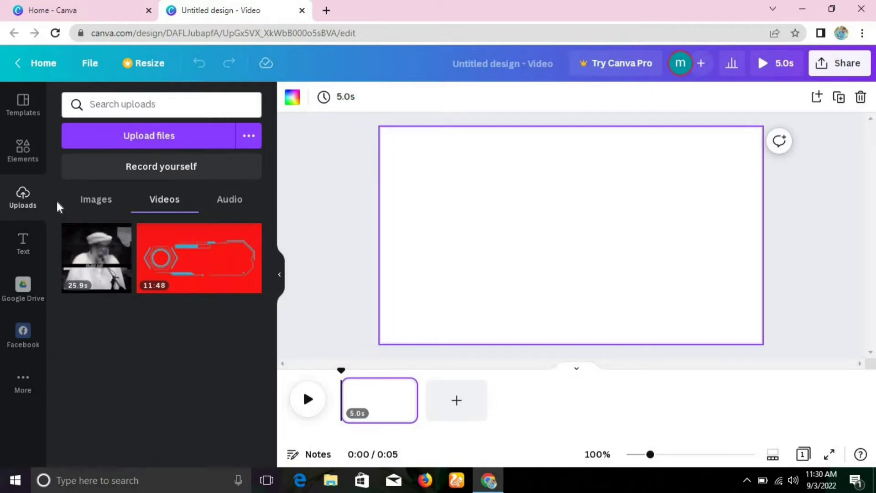
pyautogui.click(21, 106)
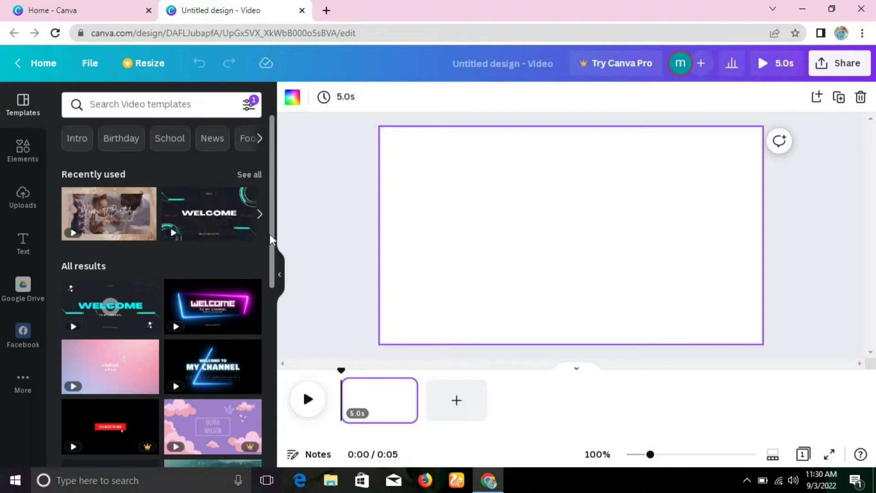
# Browse the video templates and apply the green Travel Vlog template to the blank page
pyautogui.moveTo(270, 238); pyautogui.dragTo(271, 265)
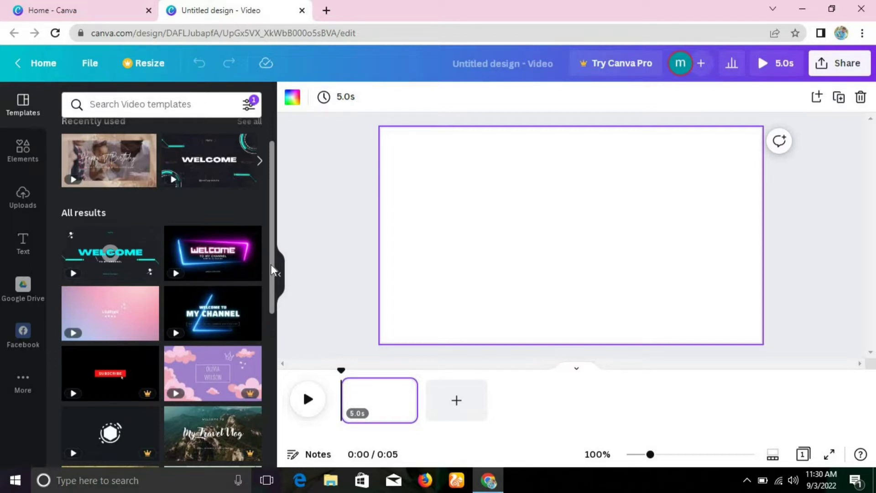
pyautogui.moveTo(272, 267); pyautogui.dragTo(271, 267)
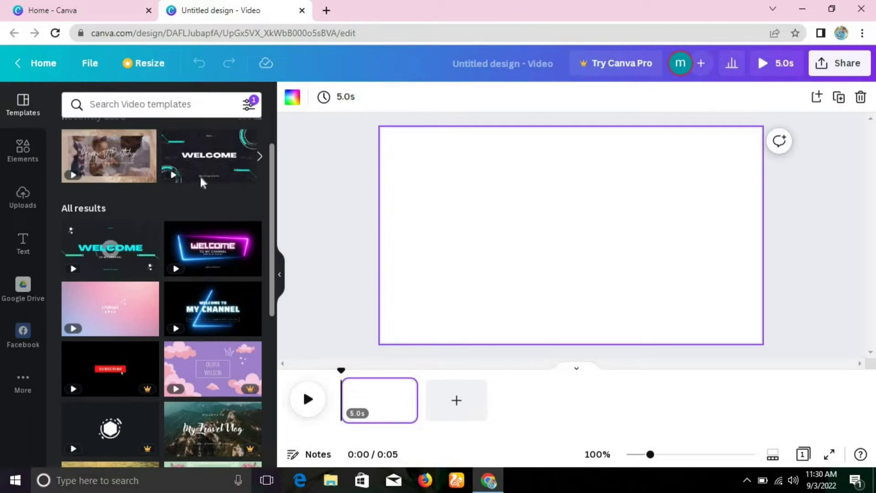
pyautogui.scroll(-1, 269, 252)
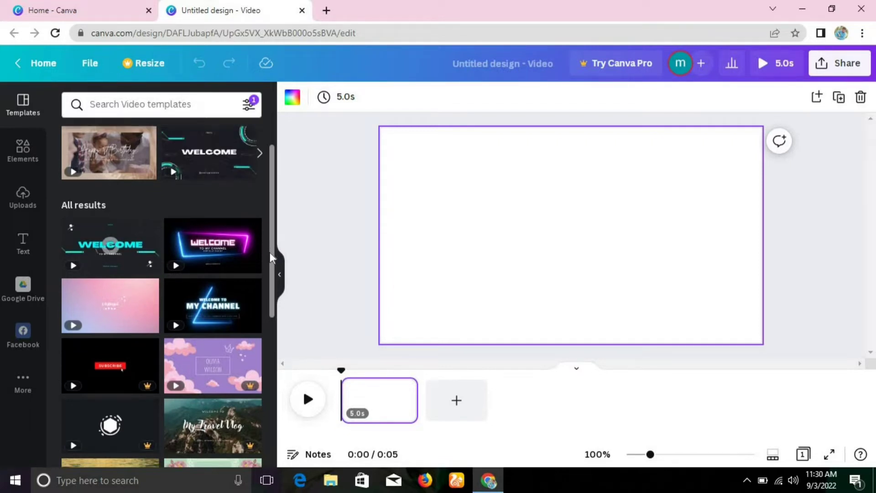
pyautogui.scroll(-3, 269, 255)
pyautogui.scroll(-1, 272, 275)
pyautogui.moveTo(274, 283); pyautogui.dragTo(272, 366)
pyautogui.moveTo(204, 343)
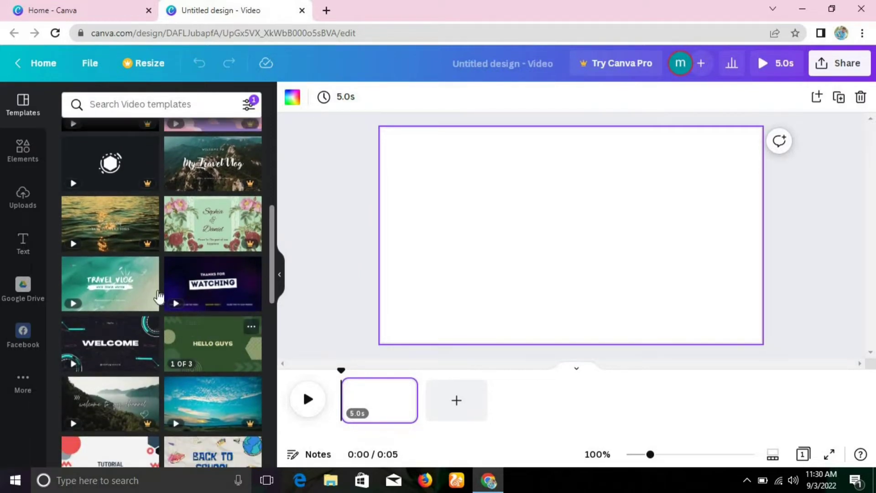
pyautogui.moveTo(134, 297)
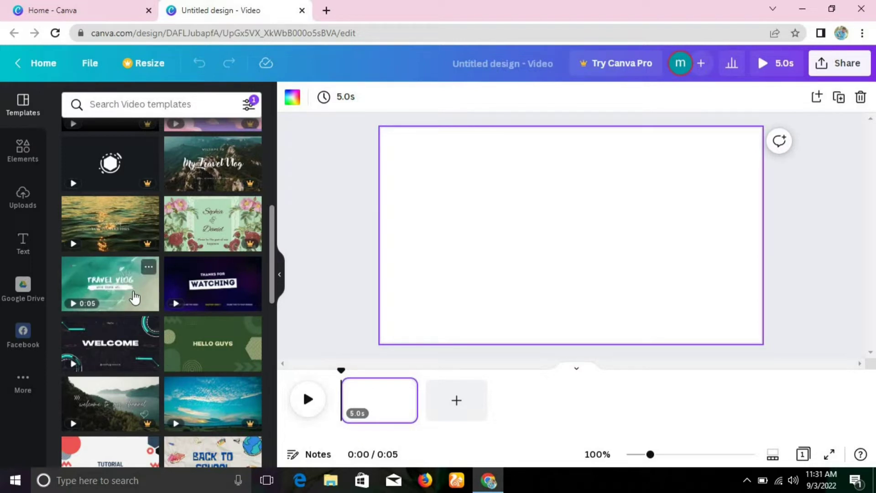
pyautogui.click(94, 287)
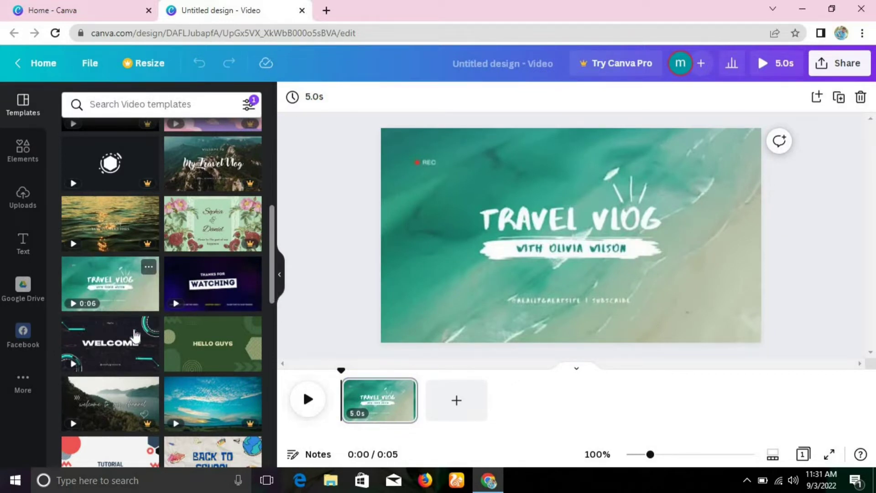
pyautogui.click(126, 286)
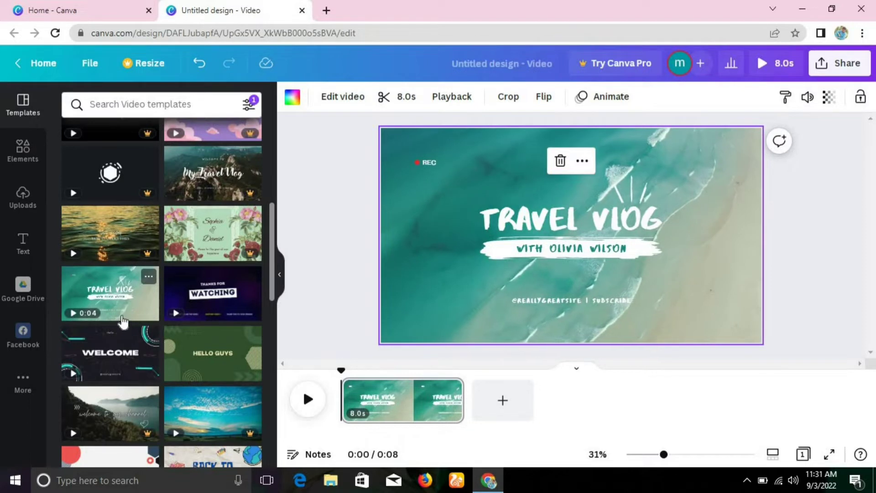
# Replace the page with the WELCOME page of the Black & Blue Gaming Futuristic Youtube Intro template
pyautogui.click(123, 358)
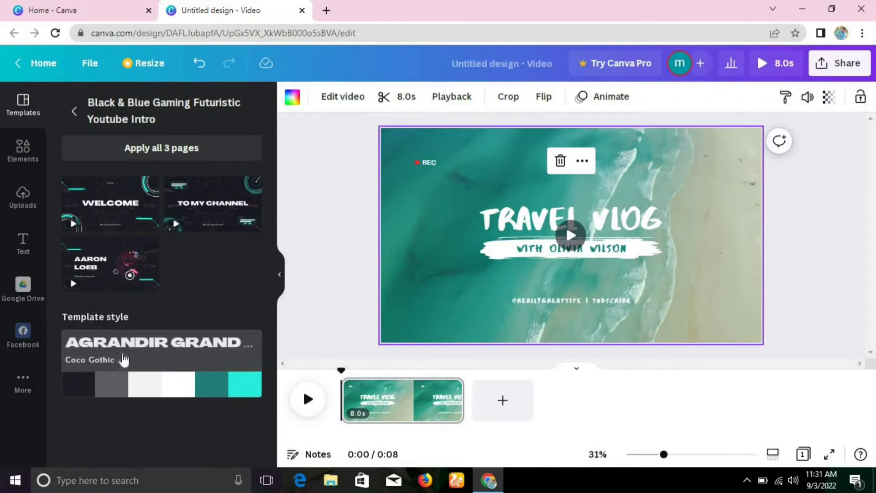
pyautogui.click(111, 205)
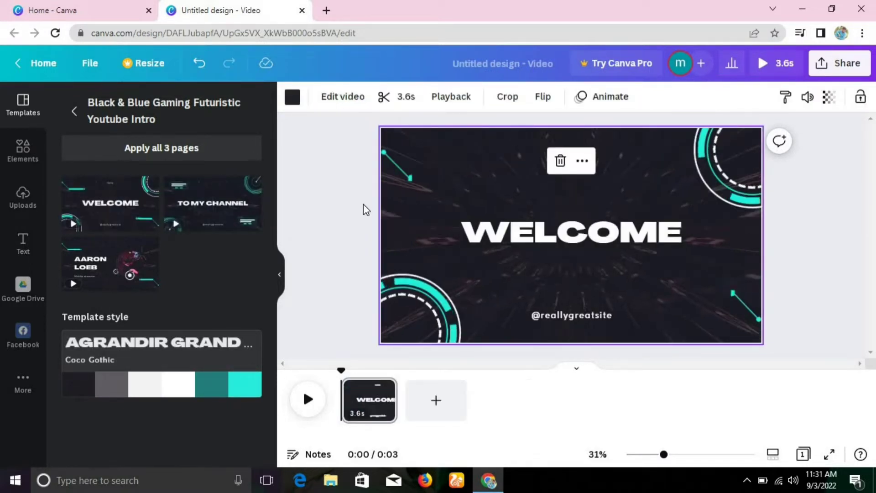
pyautogui.click(228, 218)
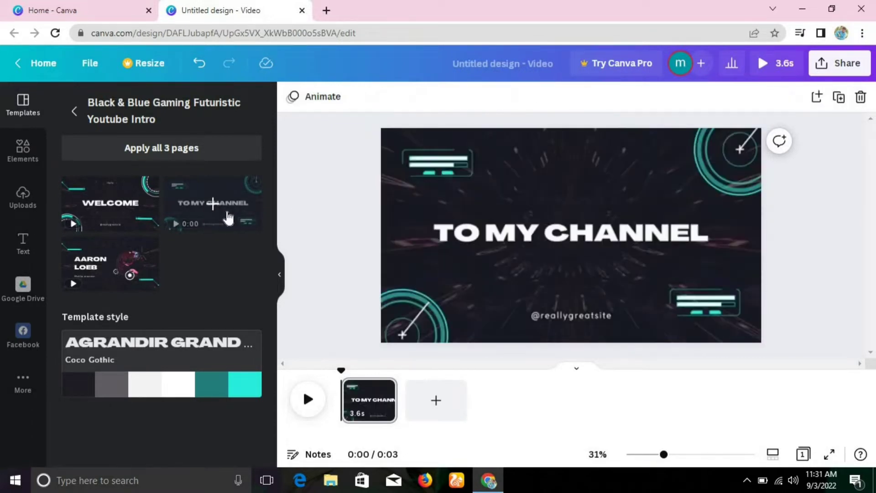
pyautogui.click(146, 197)
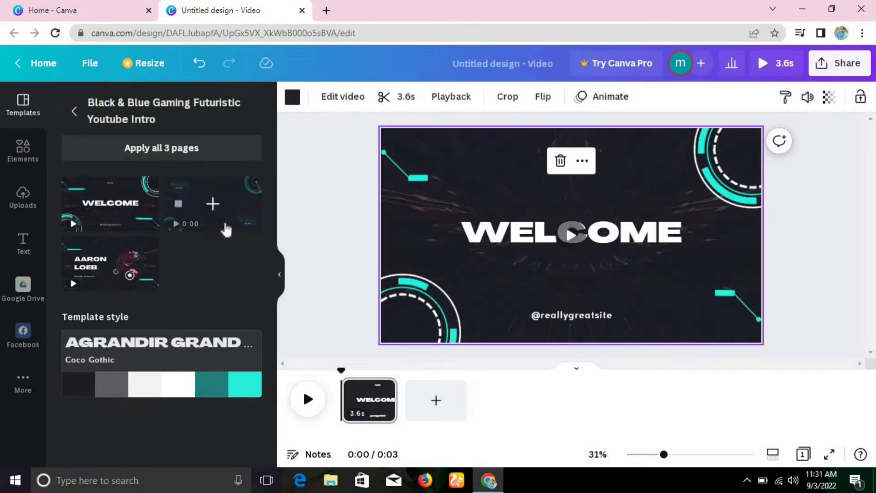
pyautogui.click(214, 210)
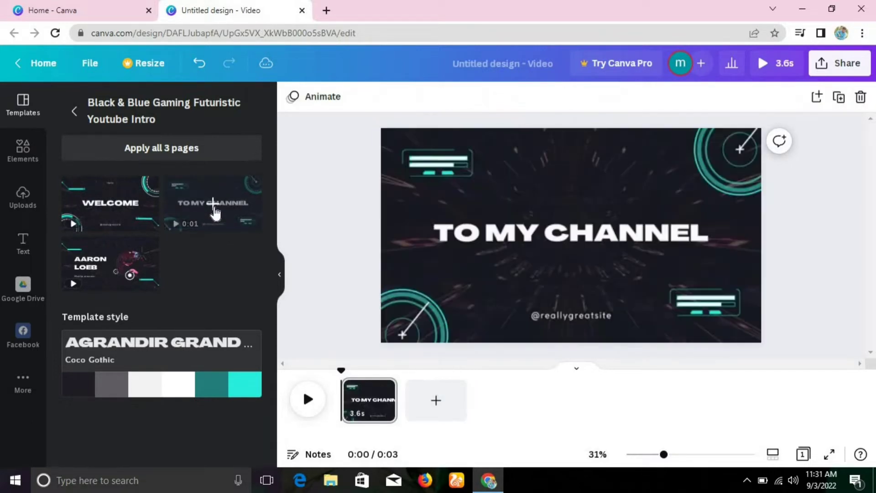
pyautogui.click(124, 209)
# Add the template's TO MY CHANNEL page and its mobile streamer page to the timeline as the second and third pages
pyautogui.moveTo(244, 217); pyautogui.dragTo(430, 407)
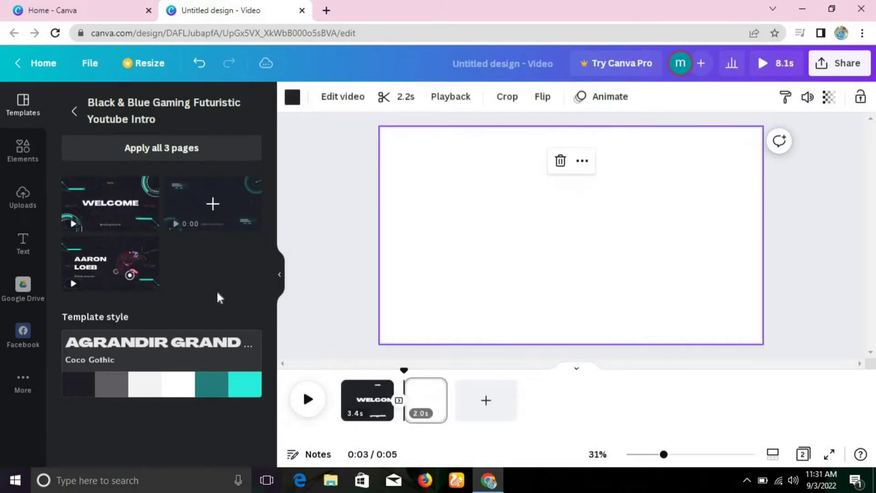
pyautogui.moveTo(121, 255); pyautogui.dragTo(486, 416)
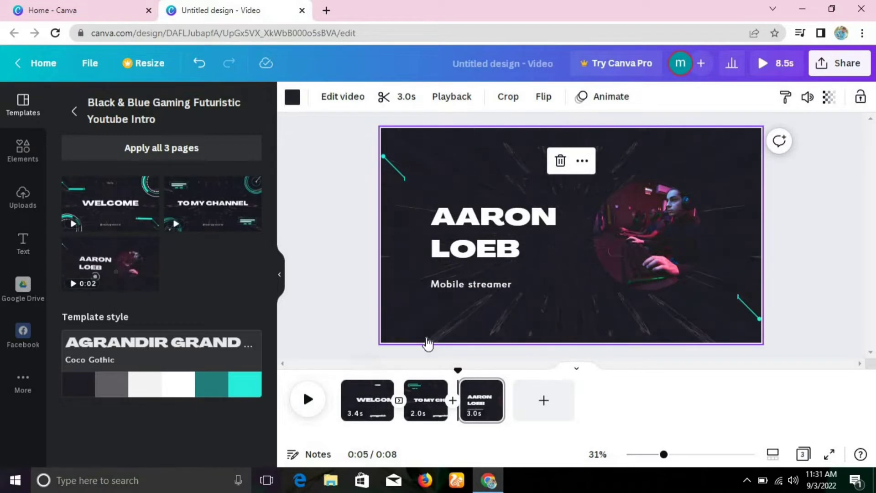
pyautogui.click(366, 390)
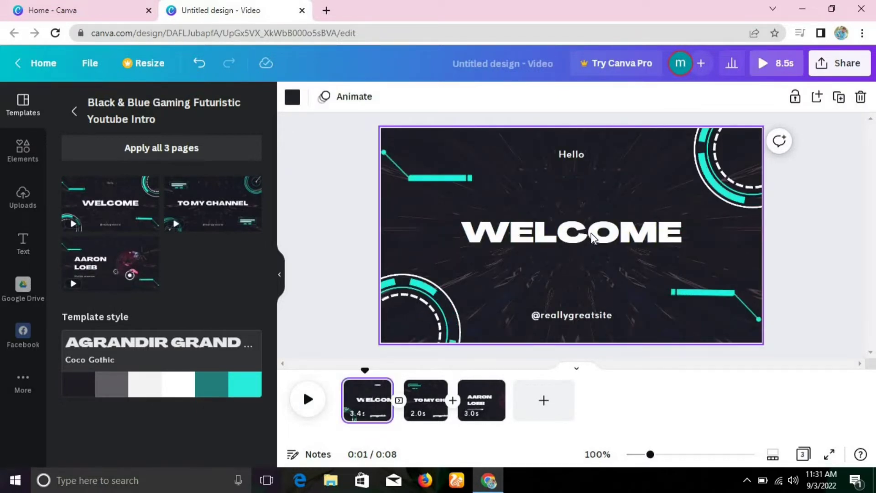
pyautogui.click(631, 235)
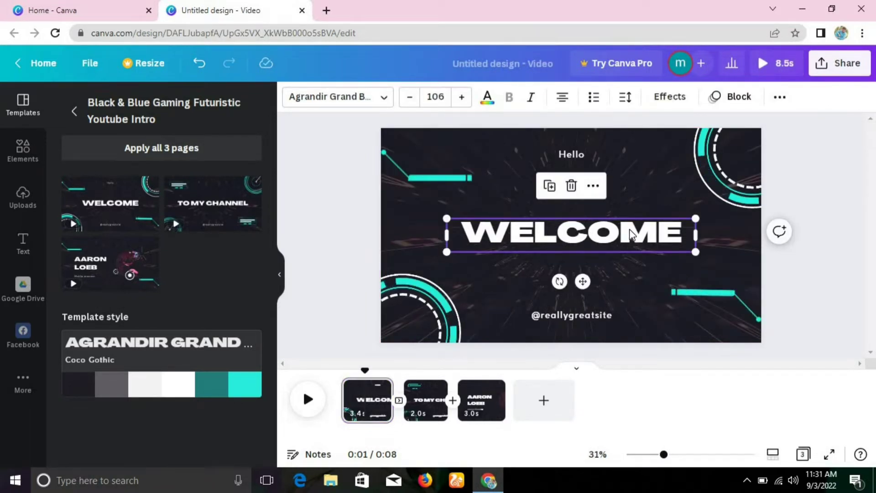
pyautogui.click(811, 220)
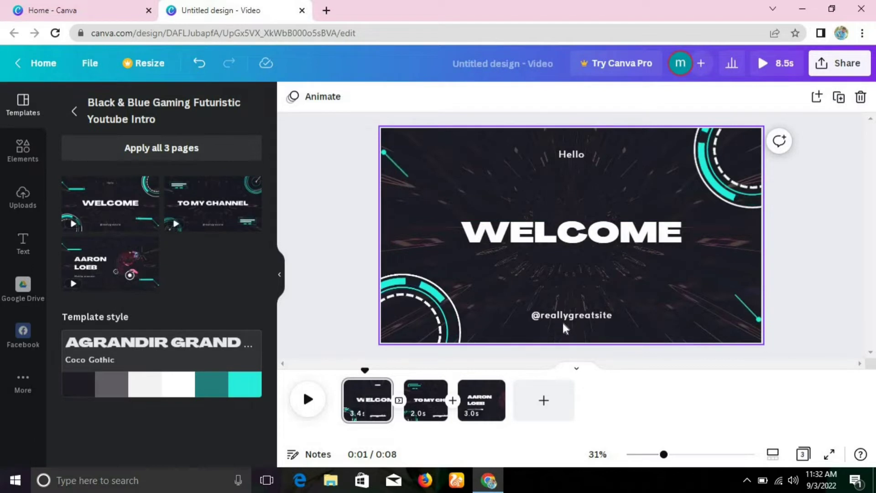
pyautogui.moveTo(567, 315)
pyautogui.mouseDown()
pyautogui.moveTo(594, 379)
pyautogui.moveTo(579, 309)
pyautogui.mouseUp()
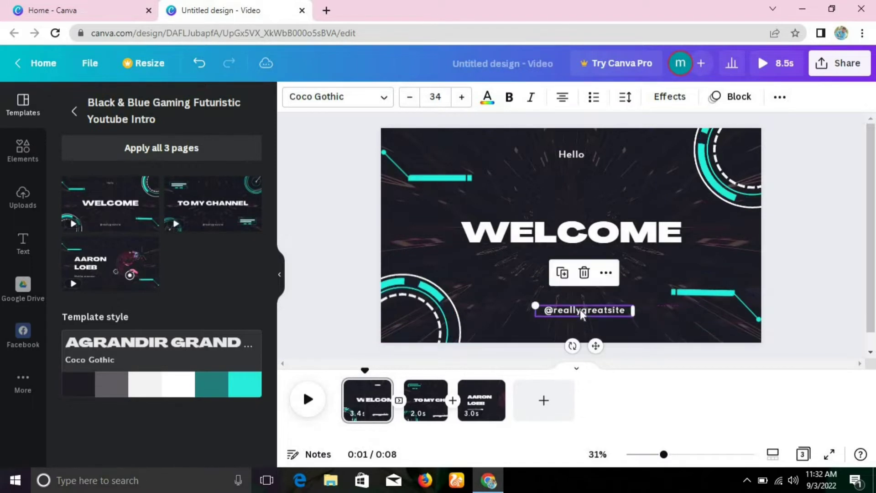
pyautogui.rightClick(580, 308)
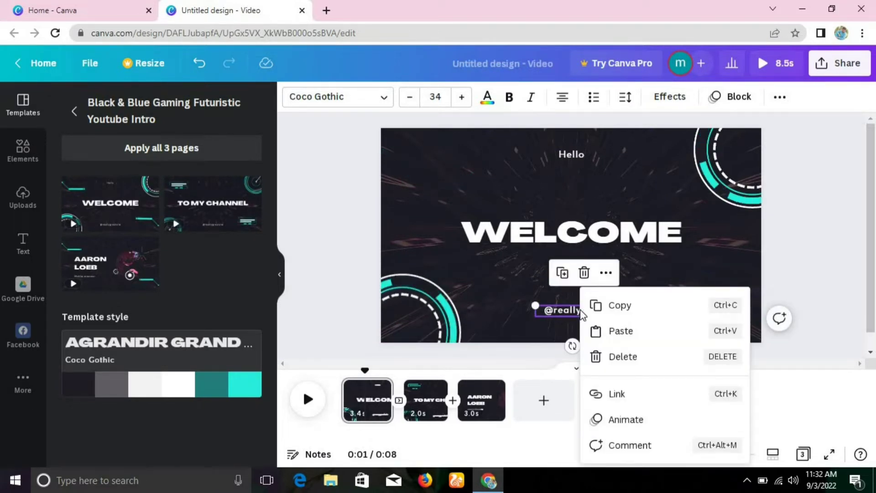
pyautogui.click(611, 357)
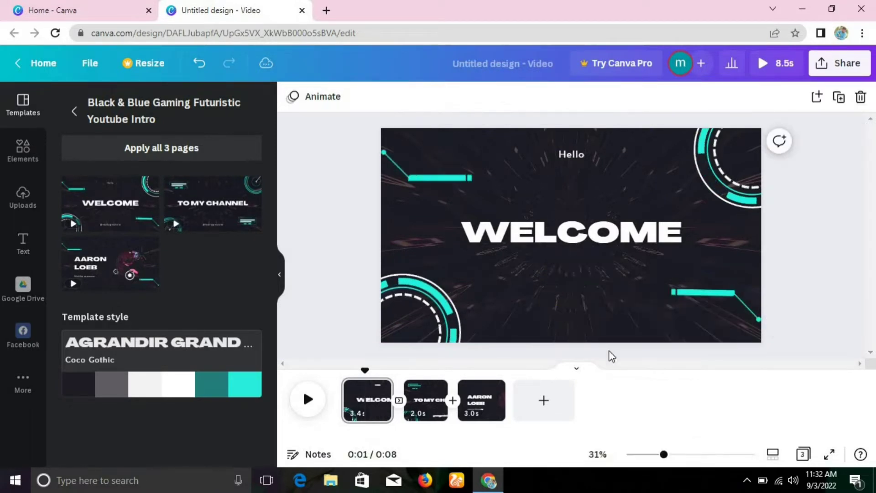
# Replace the WELCOME heading on the first page with WELLCOME and CLASS NO #2 on a new line
pyautogui.click(581, 230)
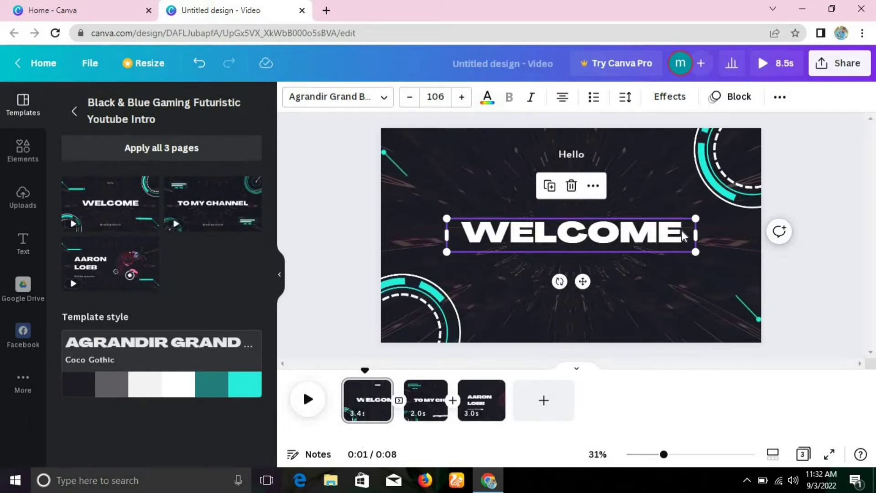
pyautogui.doubleClick(682, 234)
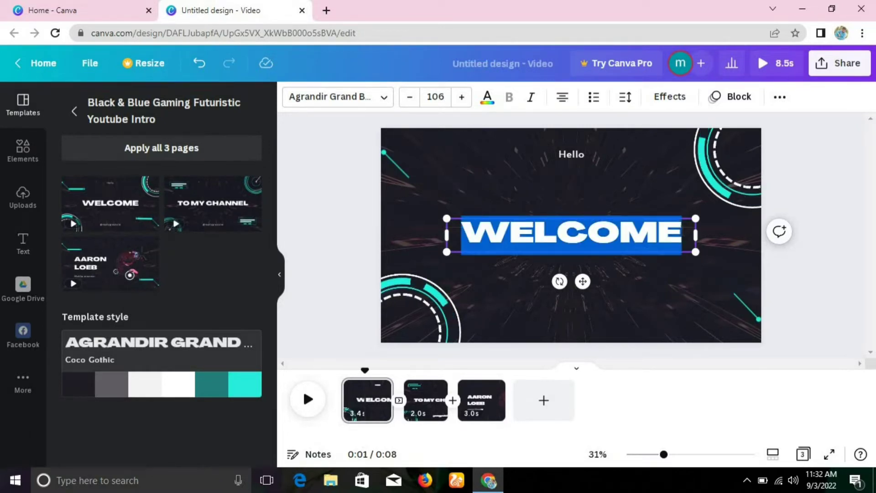
pyautogui.press('BackSpace')
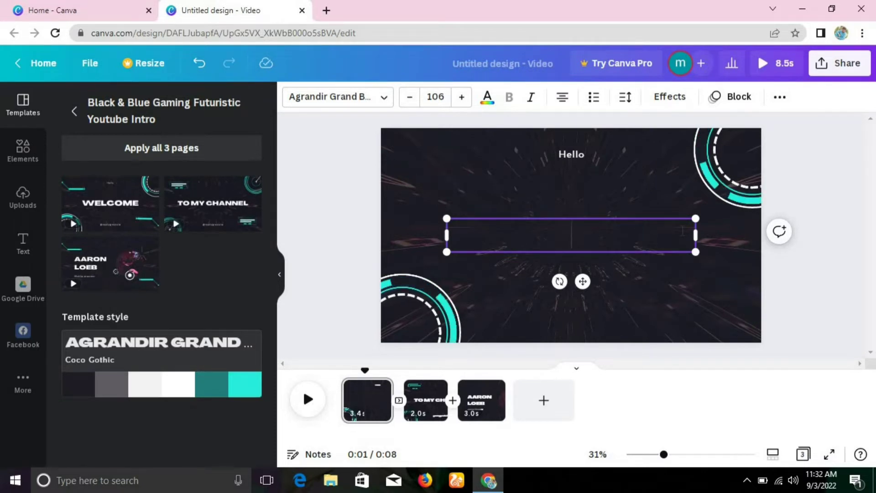
pyautogui.write('WE')
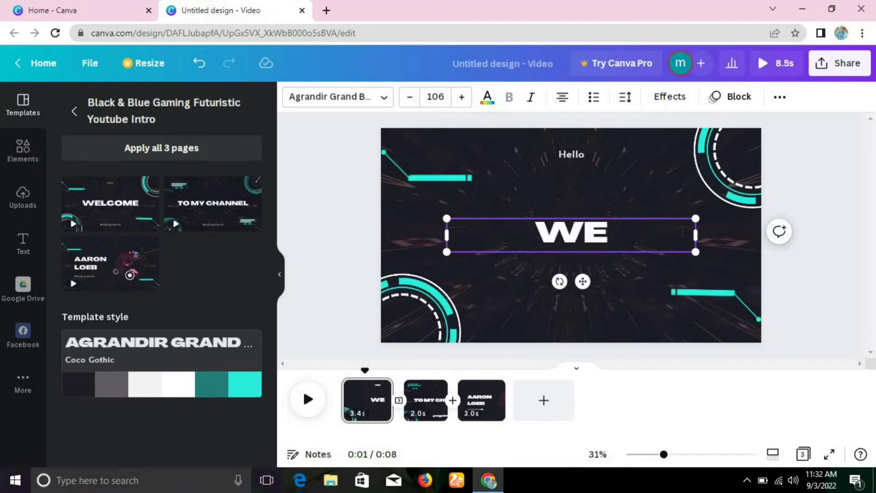
pyautogui.write('LL')
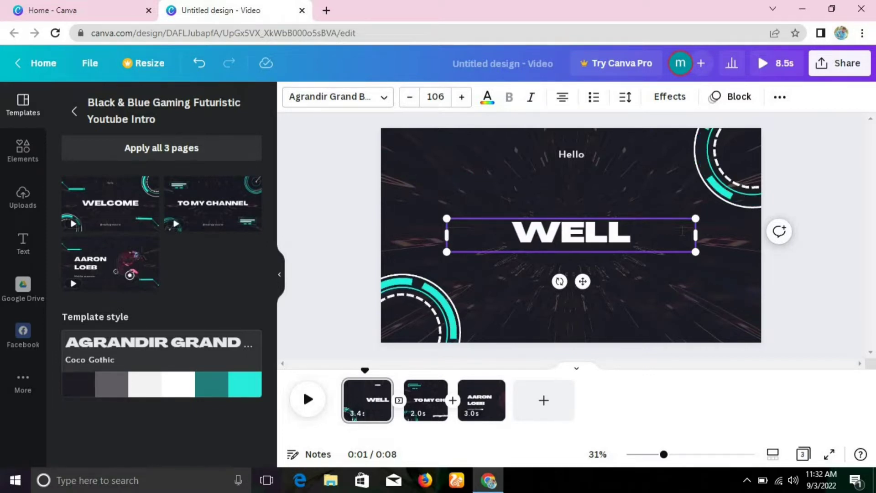
pyautogui.write('COM')
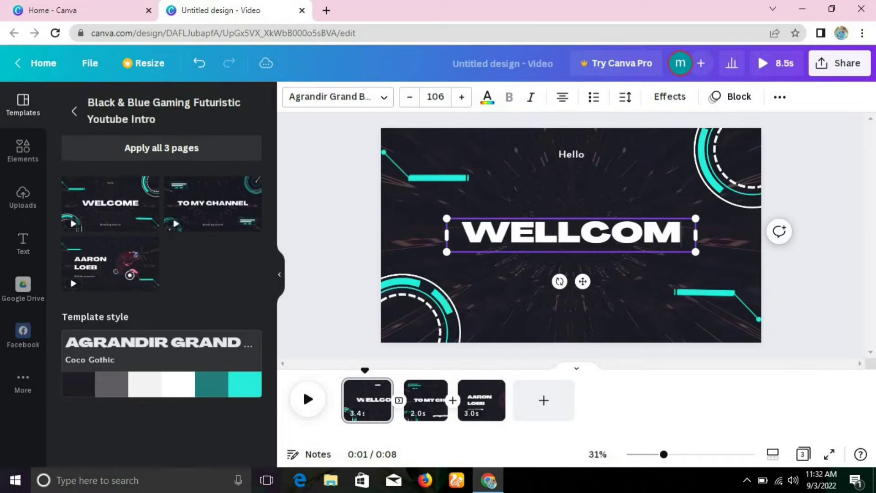
pyautogui.write('E')
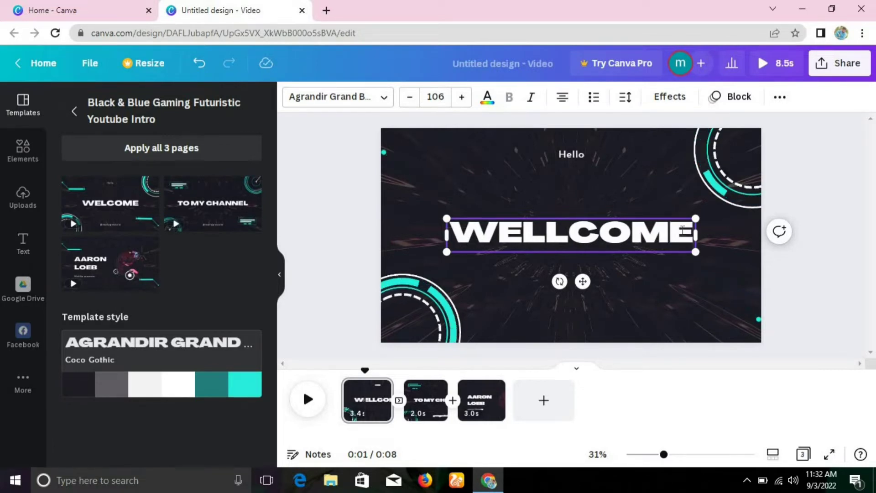
pyautogui.press('Return')
pyautogui.write('CLA')
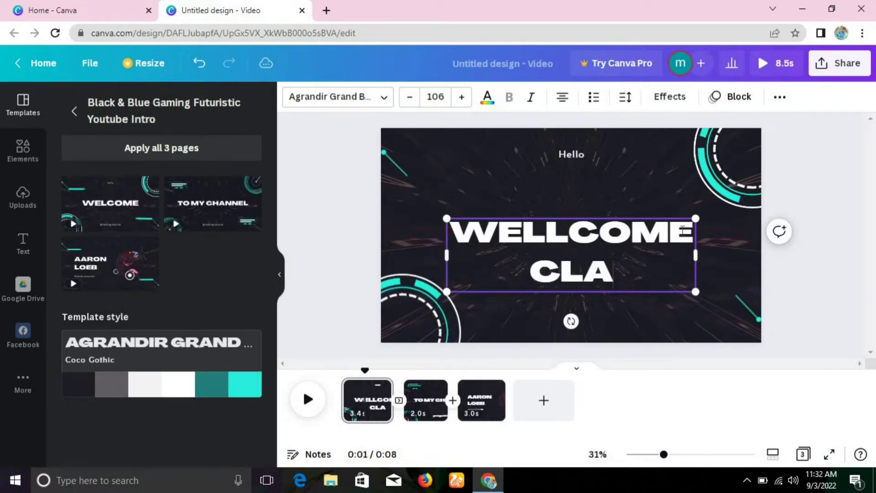
pyautogui.write('SS NO')
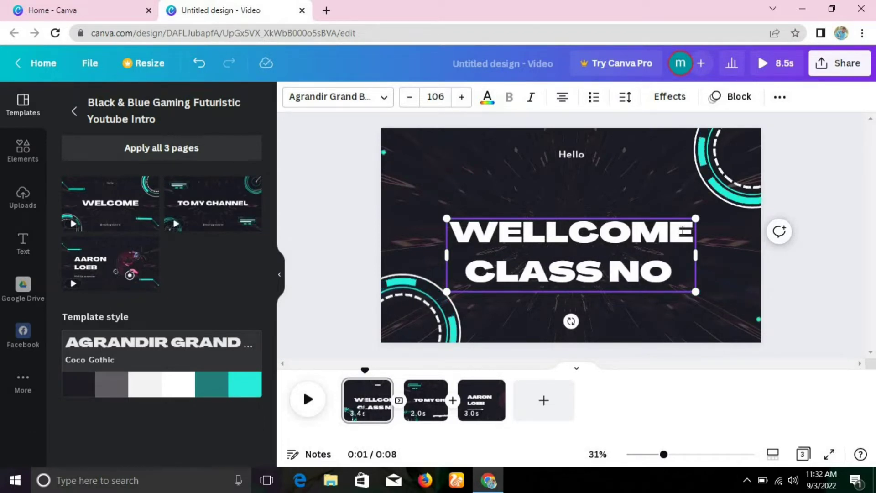
pyautogui.write(' @')
pyautogui.press('BackSpace')
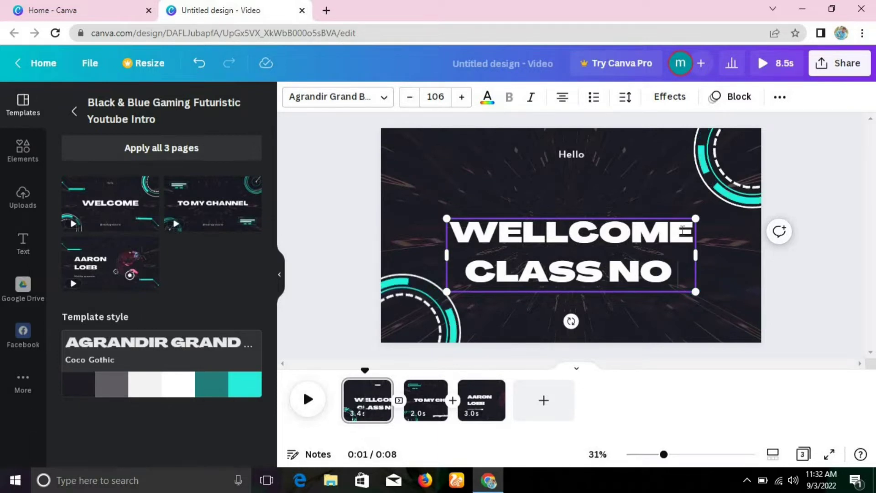
pyautogui.write('#2')
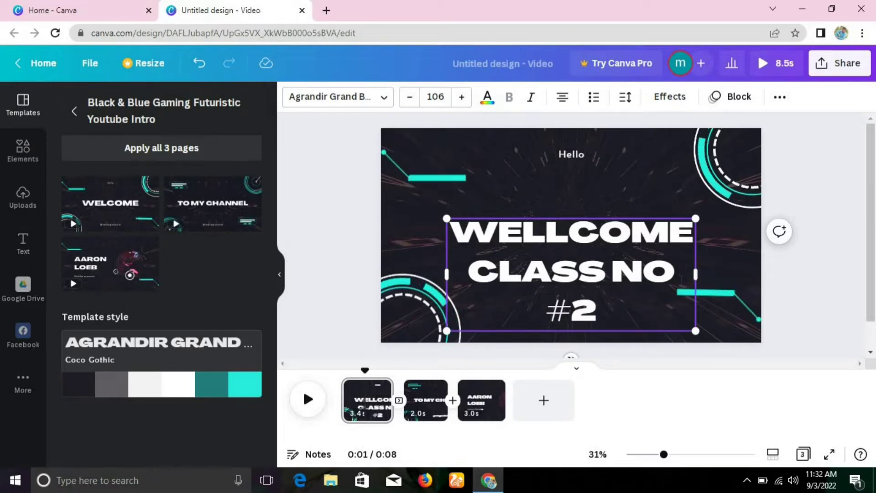
# Widen the first page's heading box so CLASS NO #2 fits on one line, and move the heading up to the page centre
pyautogui.moveTo(700, 276); pyautogui.dragTo(720, 270)
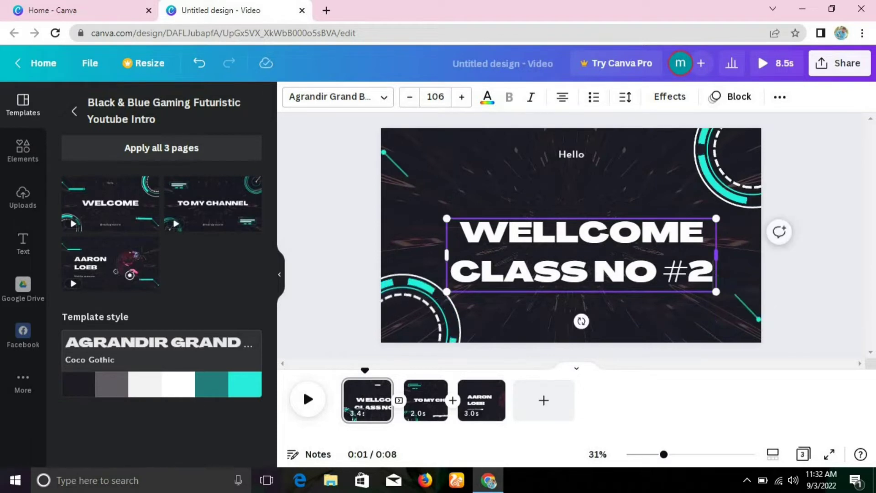
pyautogui.click(796, 250)
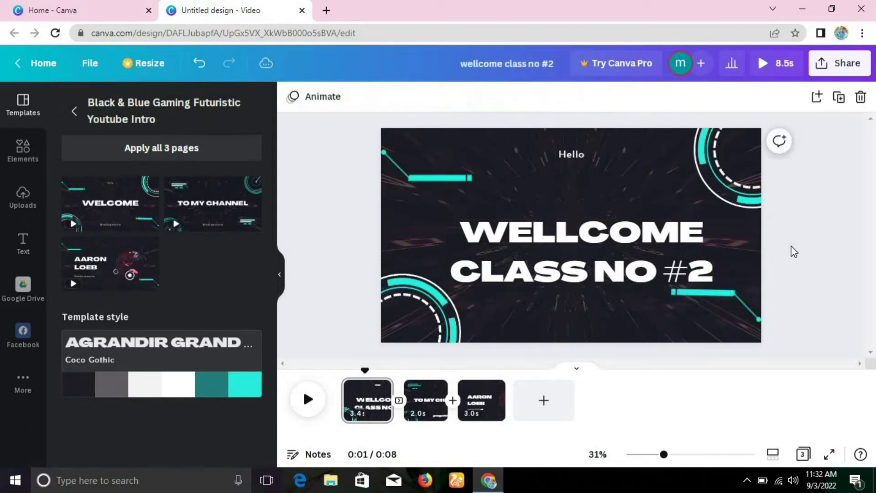
pyautogui.click(639, 257)
pyautogui.moveTo(640, 258); pyautogui.dragTo(630, 230)
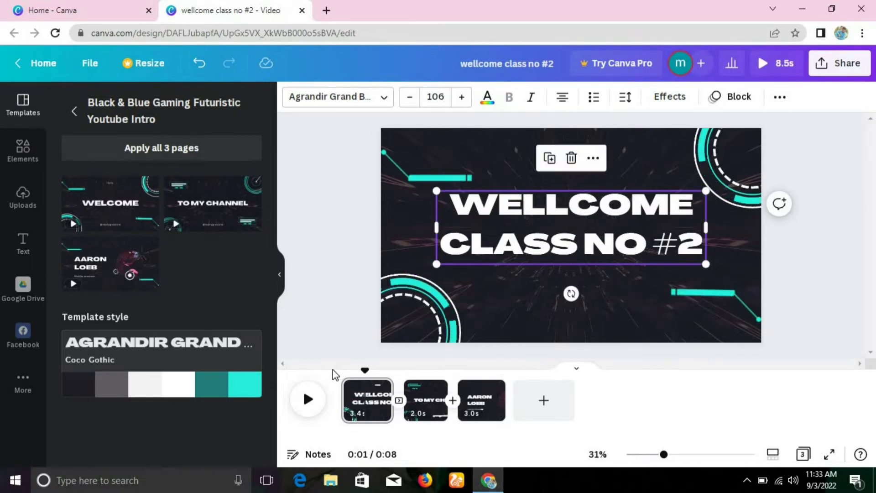
pyautogui.click(430, 413)
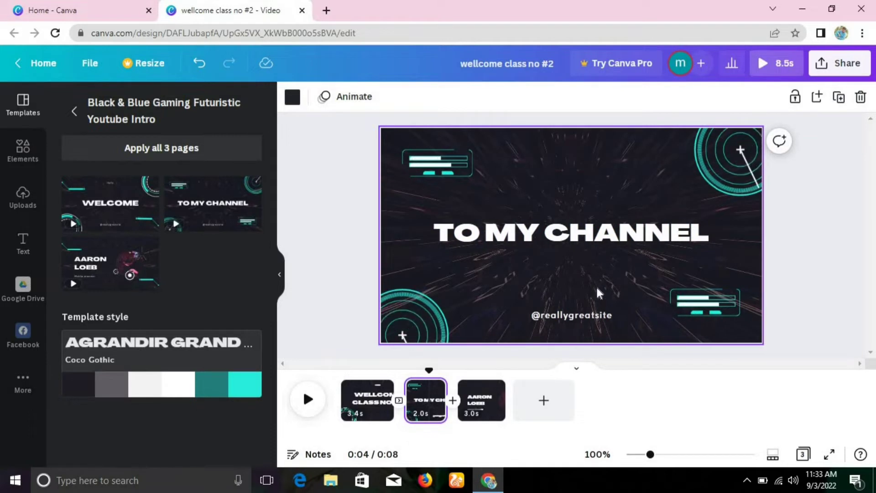
pyautogui.click(584, 312)
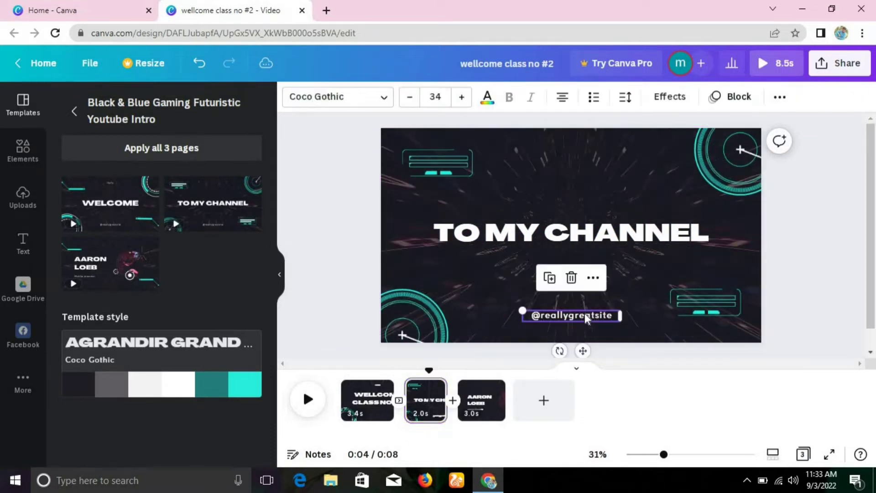
pyautogui.press('Delete')
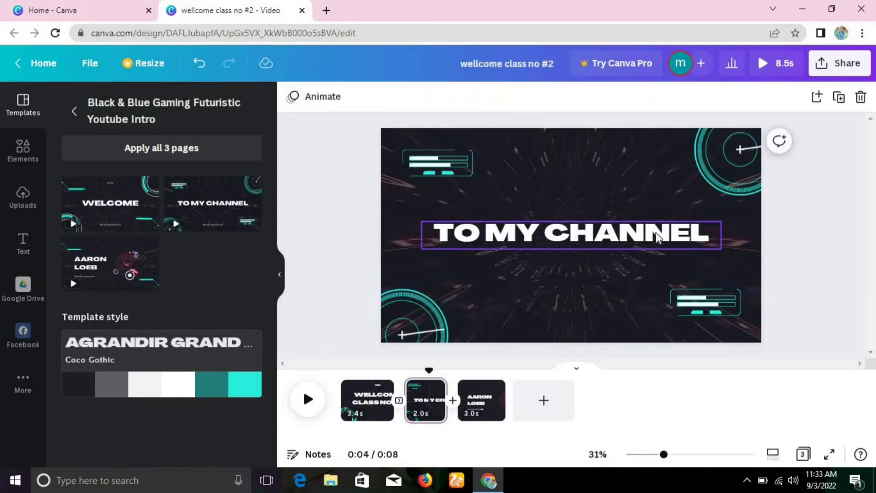
# Replace the TO MY CHANNEL heading on the second page with the channel owner's name in capitals
pyautogui.click(656, 232)
pyautogui.doubleClick(706, 224)
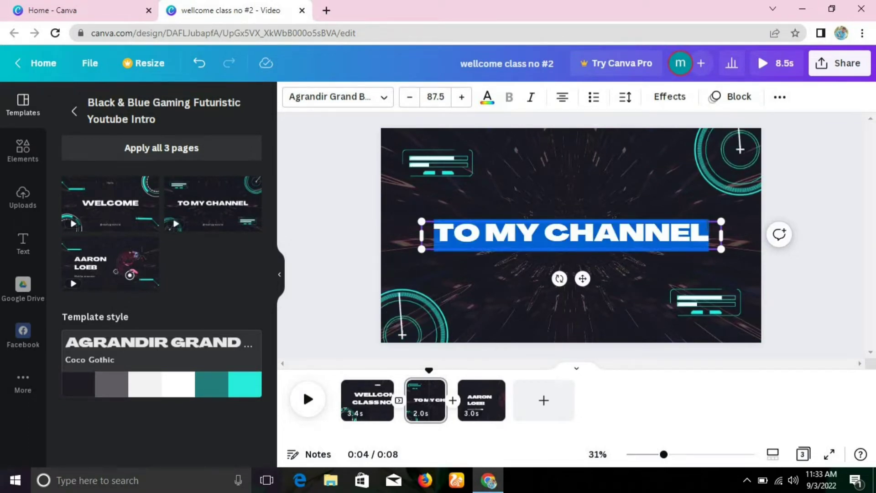
pyautogui.press('BackSpace')
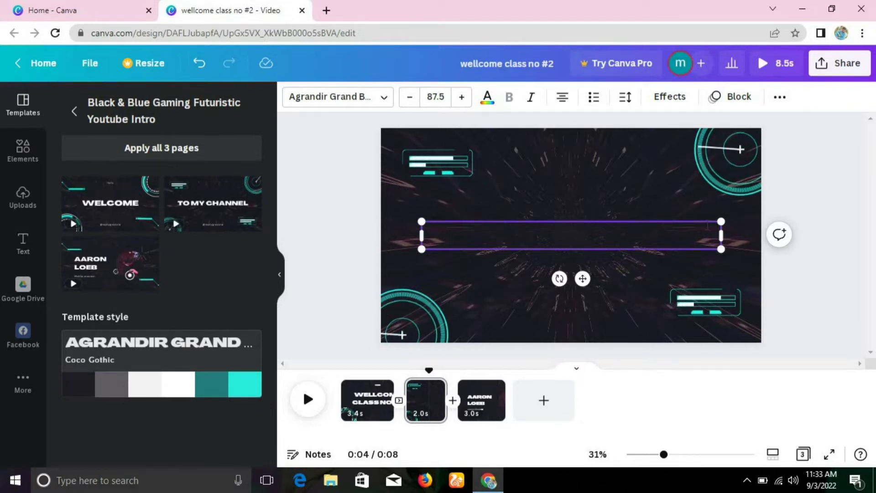
pyautogui.write('MR')
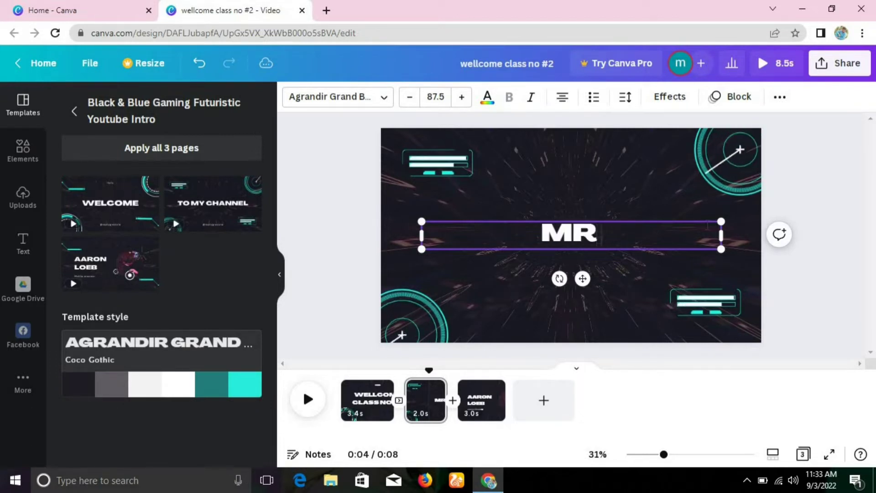
pyautogui.write(' FURQ')
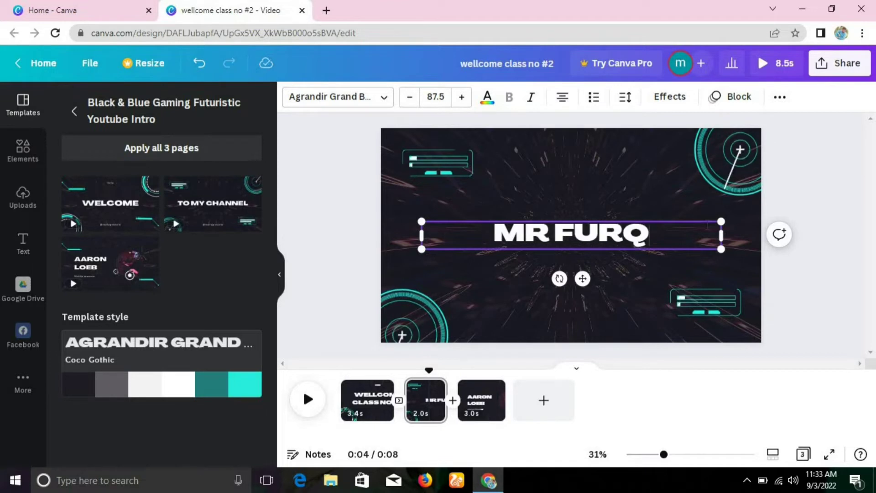
pyautogui.write('AN S')
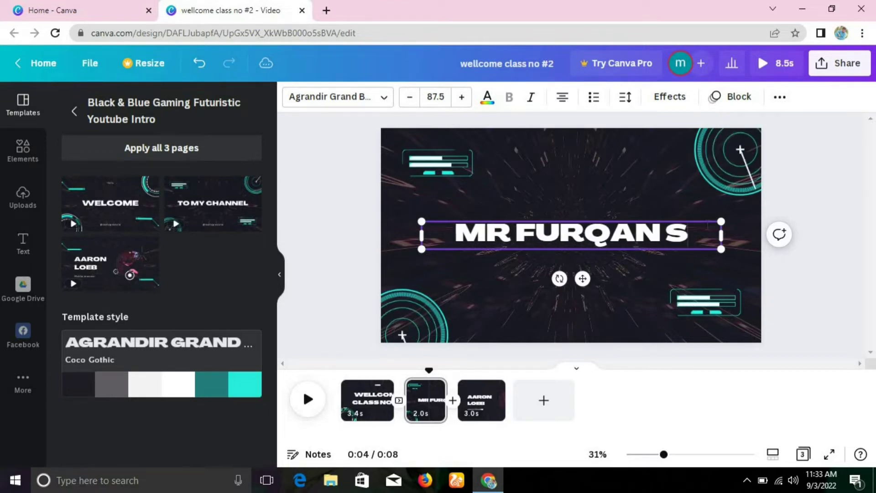
pyautogui.write('TAR')
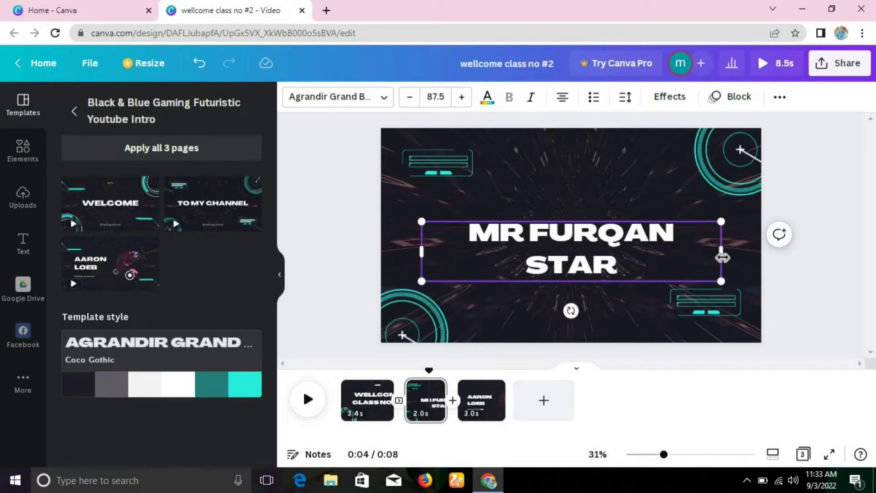
# Widen the second page's heading box so the name fits on one line, and recentre it slightly higher on the page
pyautogui.moveTo(722, 255); pyautogui.dragTo(741, 250)
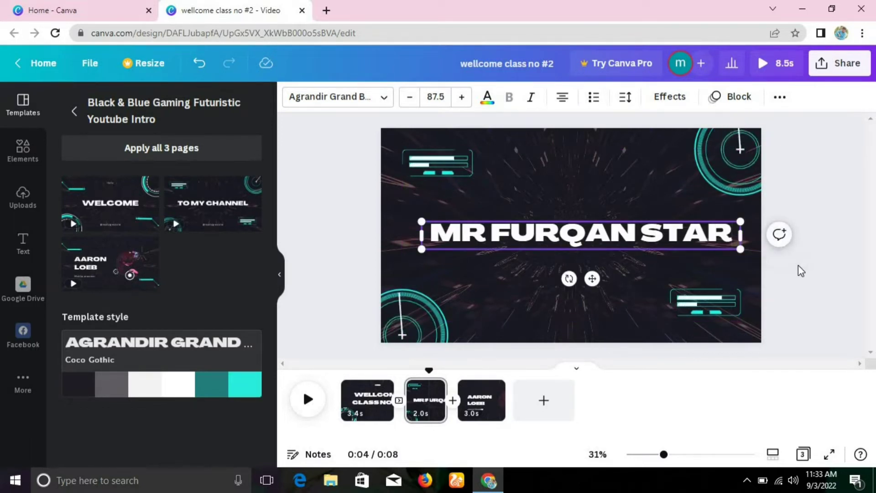
pyautogui.click(820, 281)
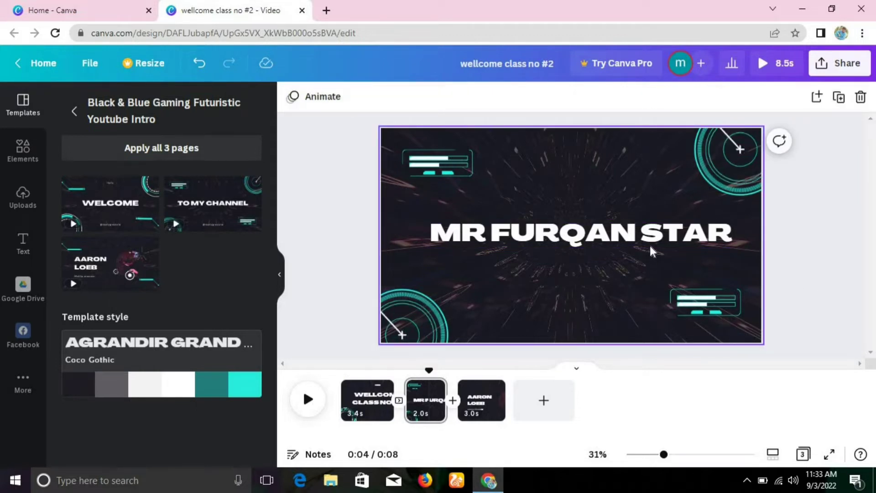
pyautogui.moveTo(648, 242); pyautogui.dragTo(628, 237)
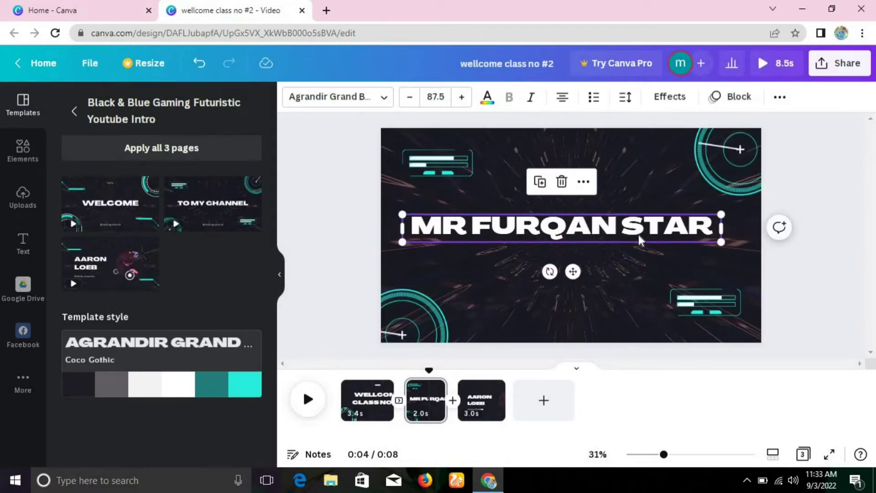
# Set the second page heading's letter spacing to 16 and its line spacing to 0.76
pyautogui.click(626, 98)
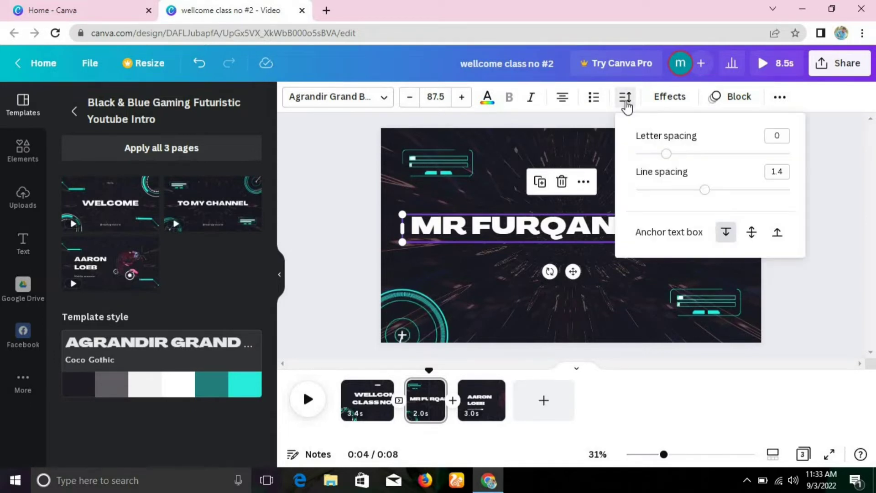
pyautogui.moveTo(664, 157)
pyautogui.mouseDown()
pyautogui.moveTo(631, 154)
pyautogui.moveTo(680, 157)
pyautogui.moveTo(670, 163)
pyautogui.mouseUp()
pyautogui.moveTo(700, 192); pyautogui.dragTo(655, 190)
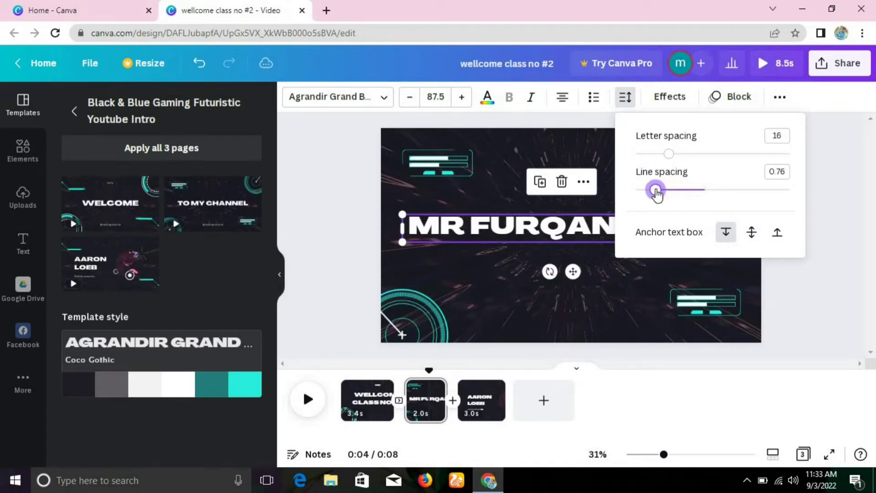
pyautogui.click(811, 257)
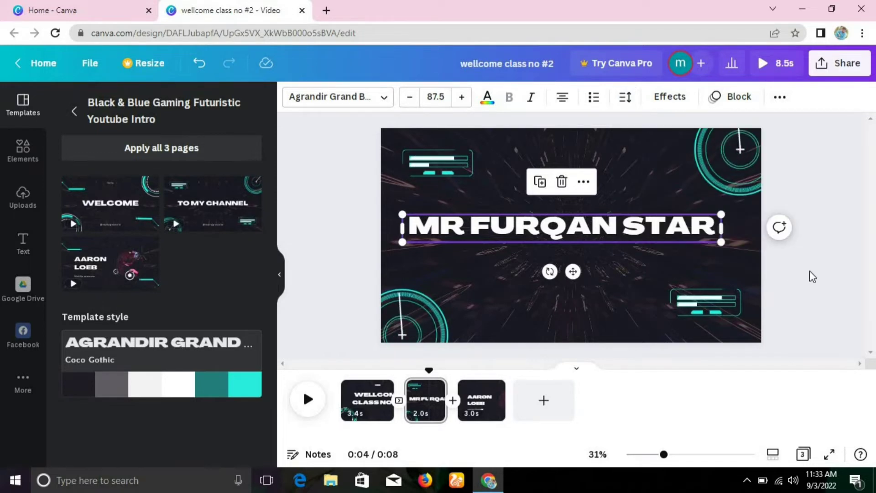
pyautogui.click(809, 270)
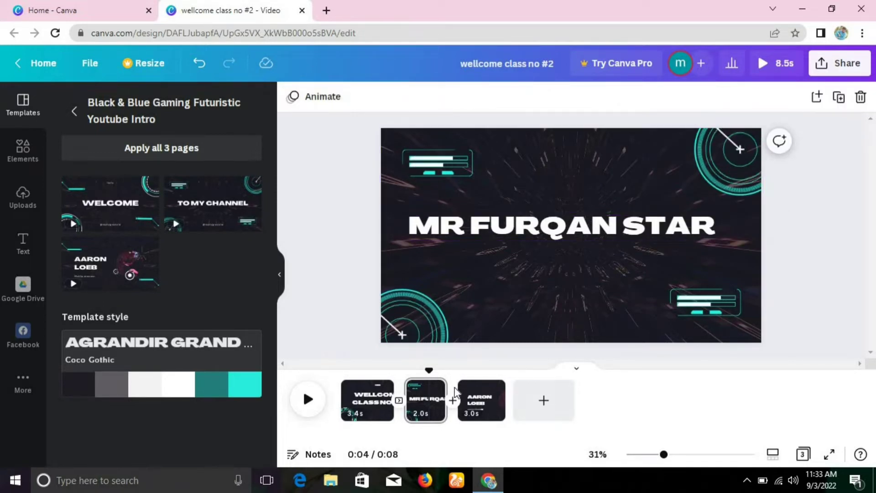
# Delete the Mobile streamer text from the third page
pyautogui.click(480, 400)
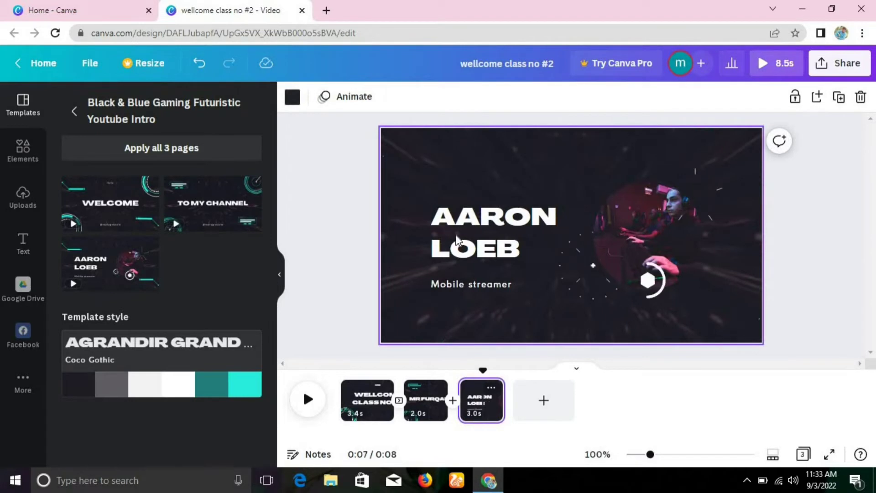
pyautogui.click(456, 239)
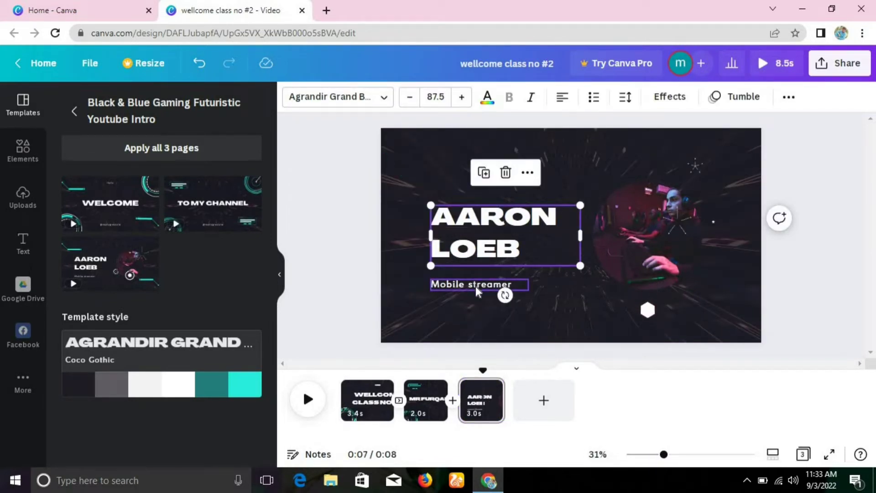
pyautogui.click(475, 286)
pyautogui.click(610, 414)
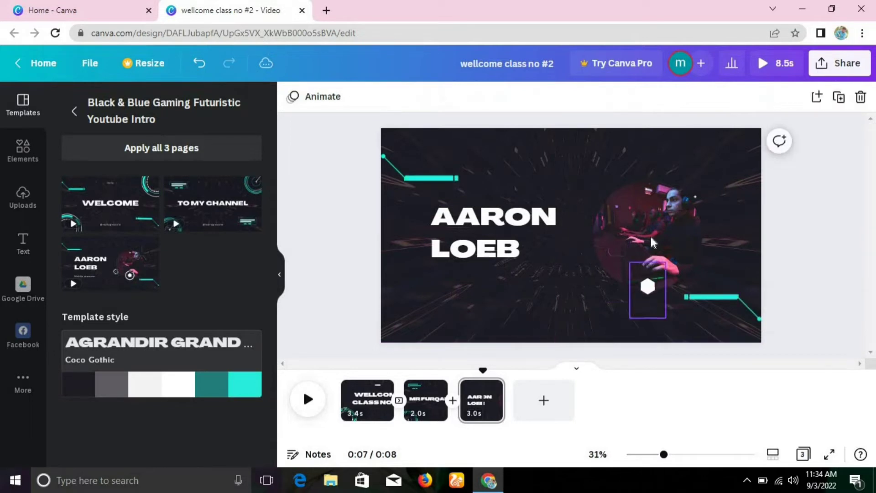
# Upload the image Dark Red White Black Digital Nomad YouTube Channel Logo from the Downloads folder
pyautogui.click(651, 238)
pyautogui.moveTo(650, 238)
pyautogui.mouseDown()
pyautogui.moveTo(679, 234)
pyautogui.moveTo(651, 230)
pyautogui.mouseUp()
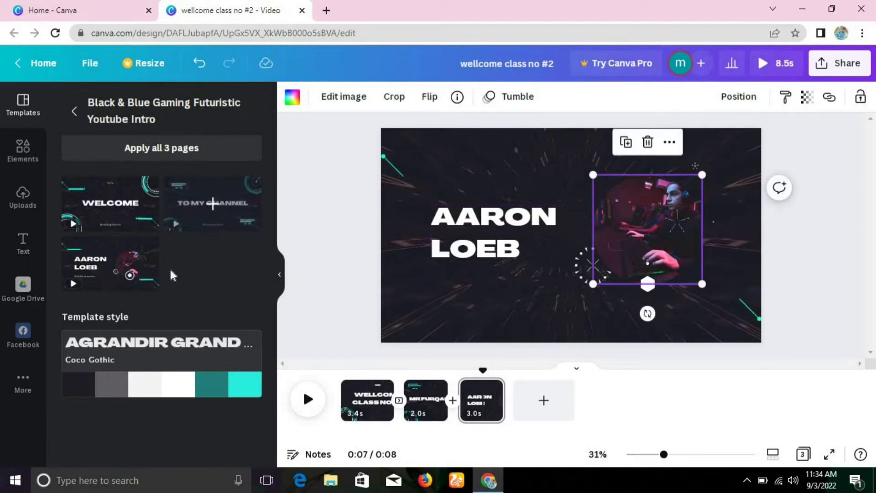
pyautogui.click(34, 205)
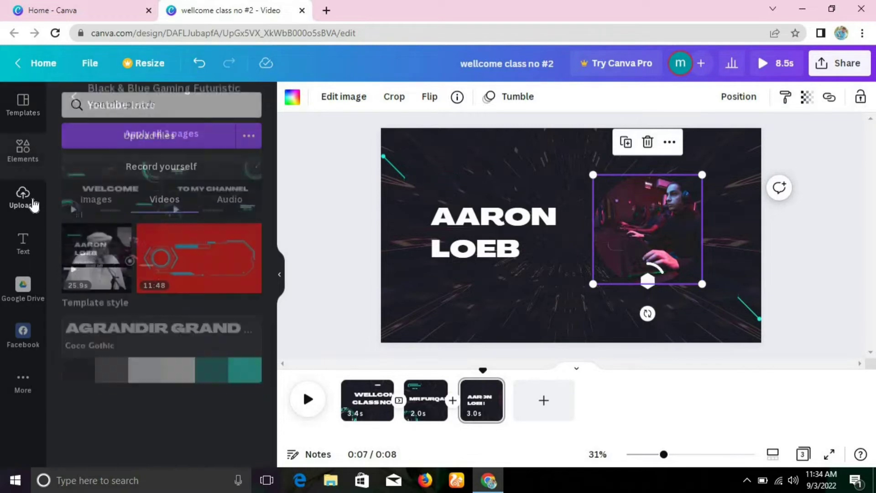
pyautogui.click(99, 204)
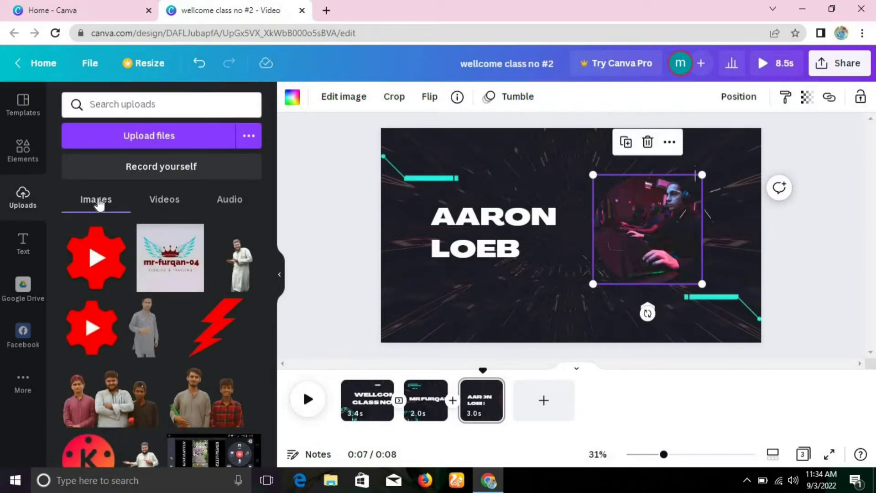
pyautogui.click(150, 137)
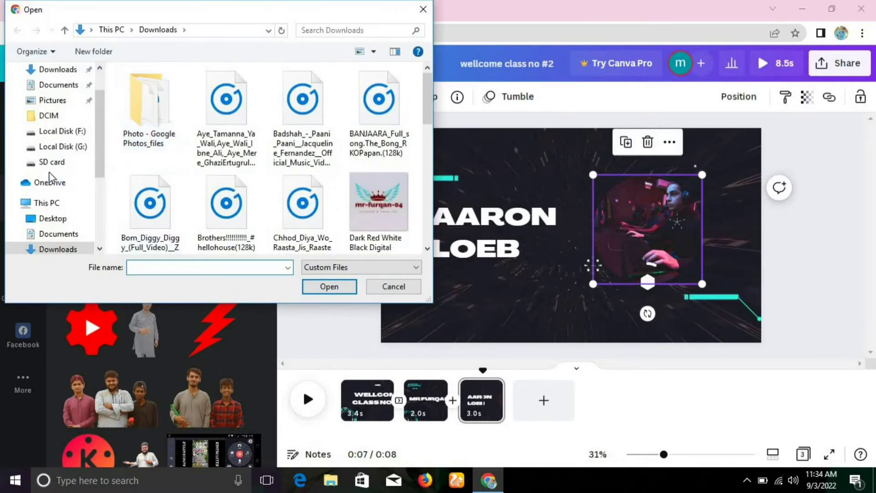
pyautogui.click(69, 71)
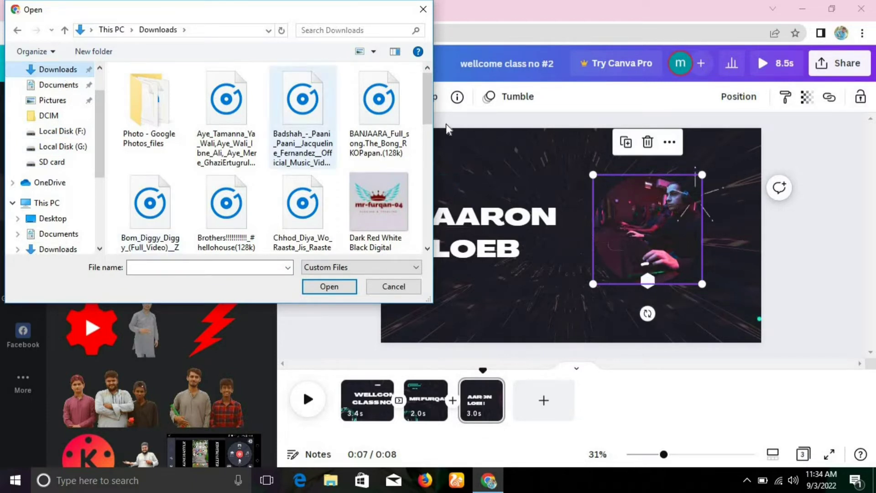
pyautogui.click(391, 213)
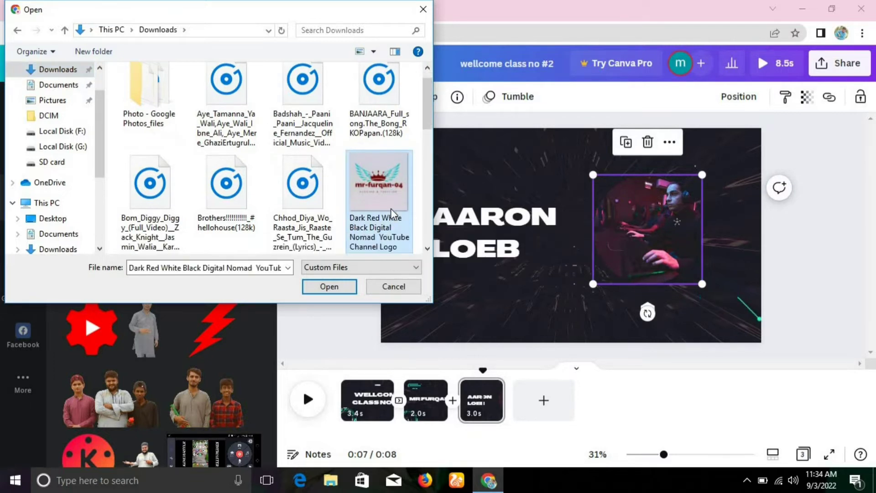
pyautogui.click(340, 292)
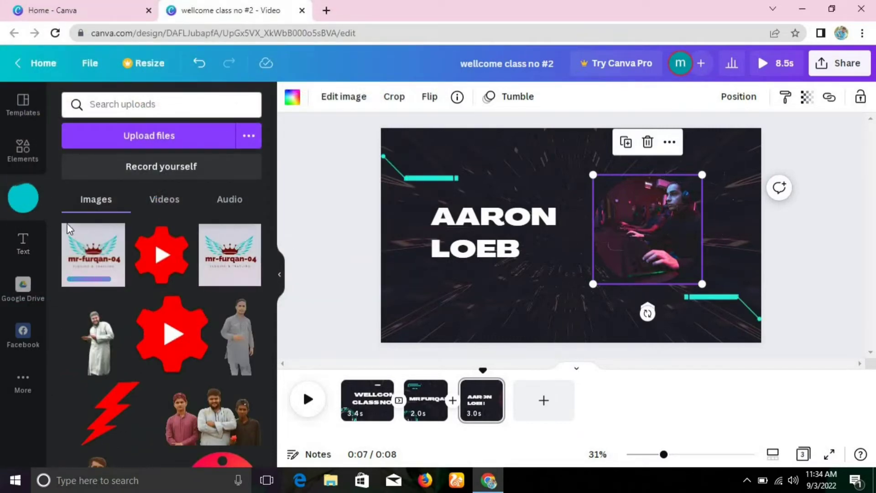
# Replace the gamer photo in the third page's round frame with the uploaded winged-crown logo, and shift the frame slightly upward
pyautogui.click(91, 250)
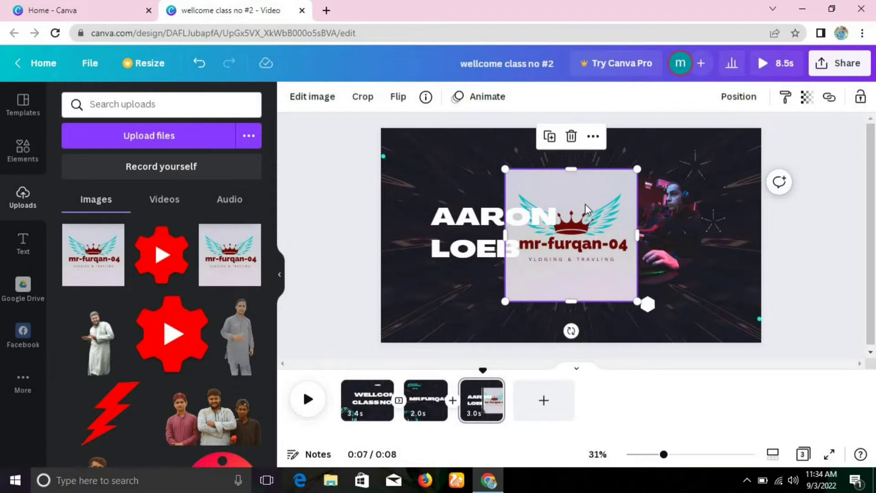
pyautogui.moveTo(623, 204)
pyautogui.mouseDown()
pyautogui.moveTo(686, 203)
pyautogui.moveTo(651, 204)
pyautogui.moveTo(660, 165)
pyautogui.moveTo(630, 195)
pyautogui.mouseUp()
pyautogui.click(817, 256)
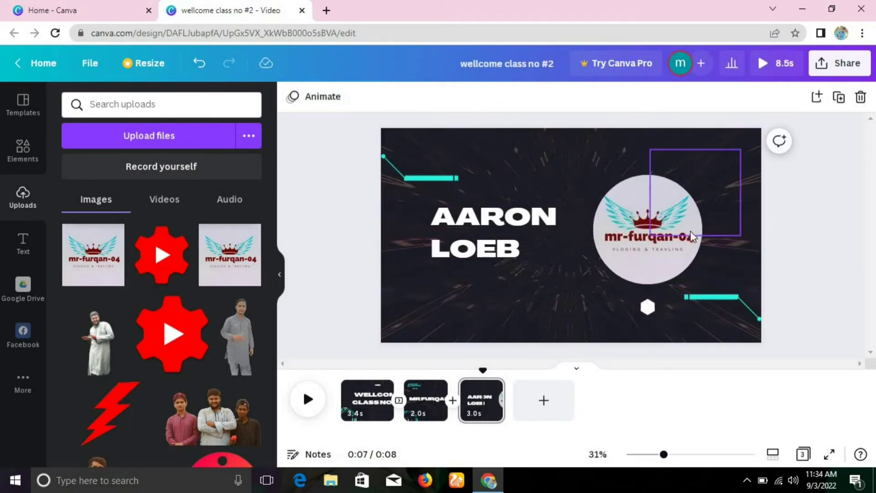
pyautogui.click(637, 232)
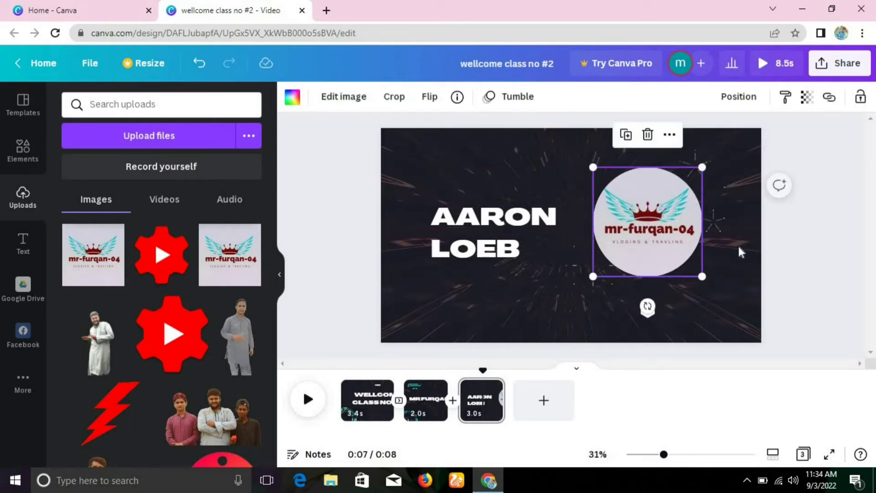
pyautogui.click(785, 255)
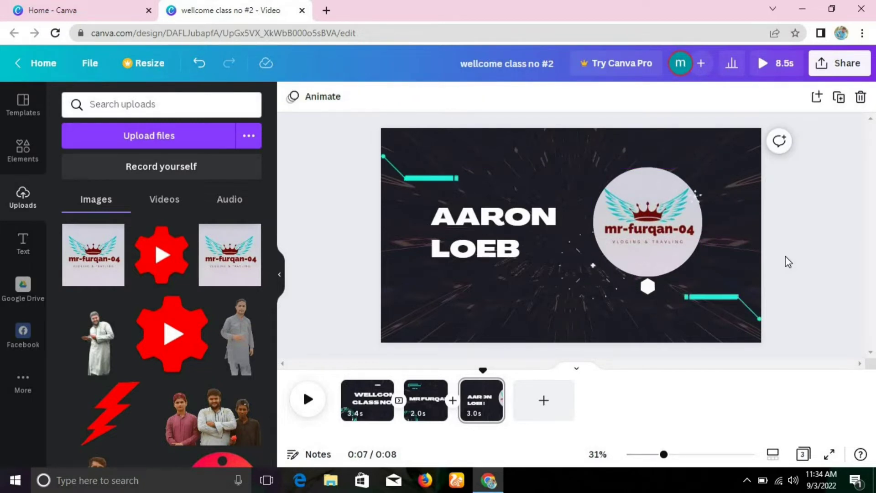
# Remove the round logo frame and put a rounded-square frame from the Frame elements in its place beside the heading
pyautogui.click(11, 161)
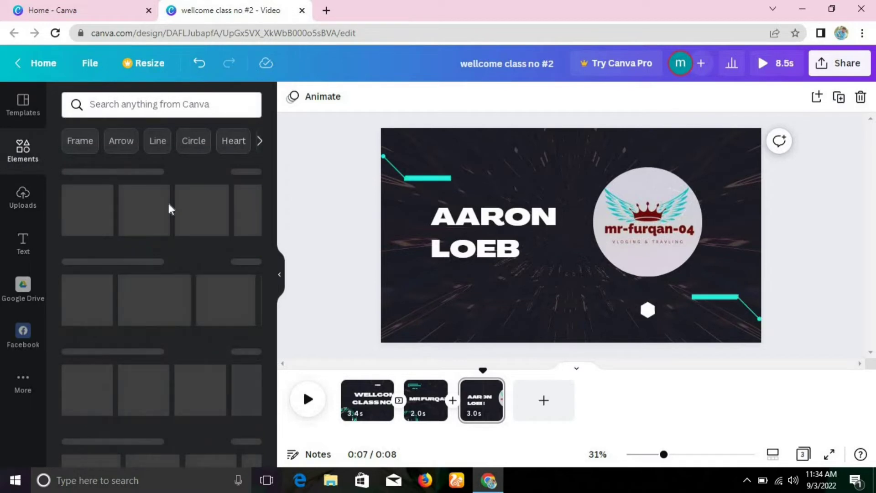
pyautogui.click(78, 143)
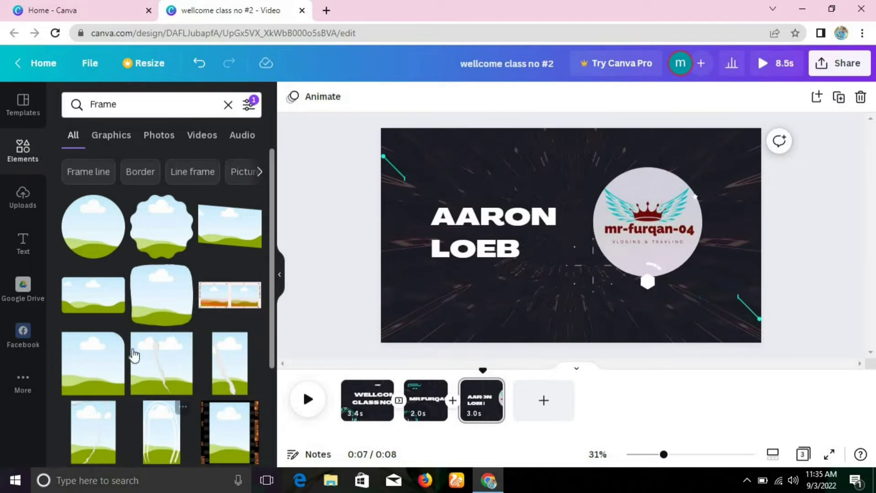
pyautogui.click(162, 307)
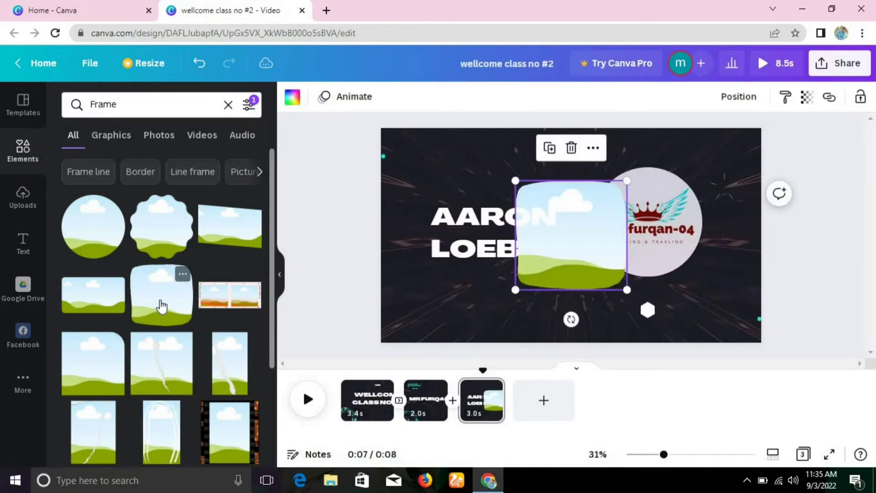
pyautogui.click(685, 244)
pyautogui.moveTo(616, 223); pyautogui.dragTo(704, 213)
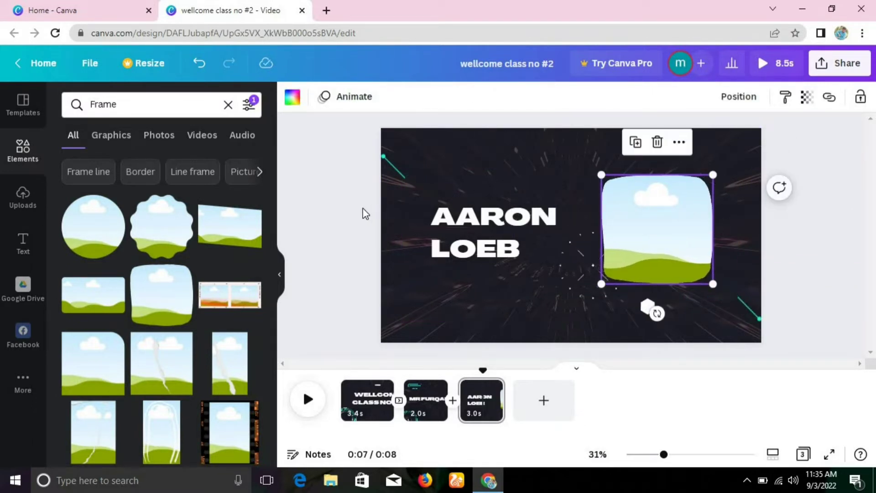
# Fill the rounded-square frame on the third page with the uploaded winged-crown logo
pyautogui.click(22, 197)
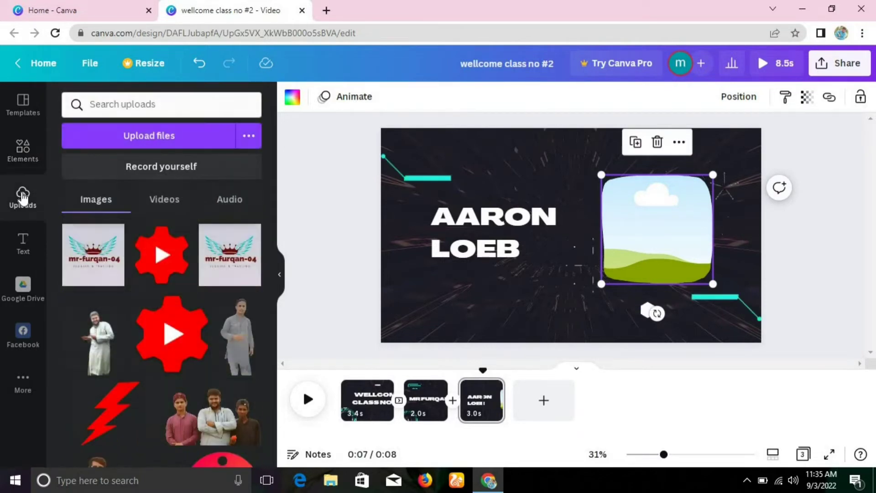
pyautogui.click(94, 261)
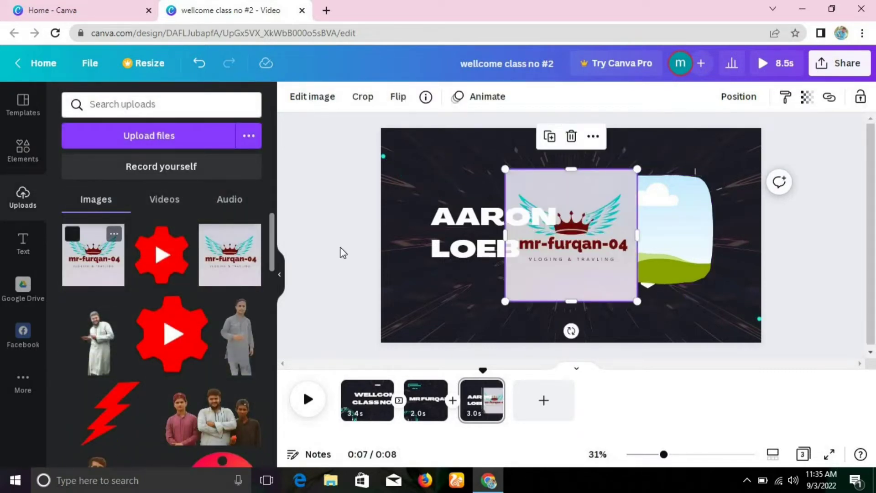
pyautogui.moveTo(654, 198); pyautogui.dragTo(660, 202)
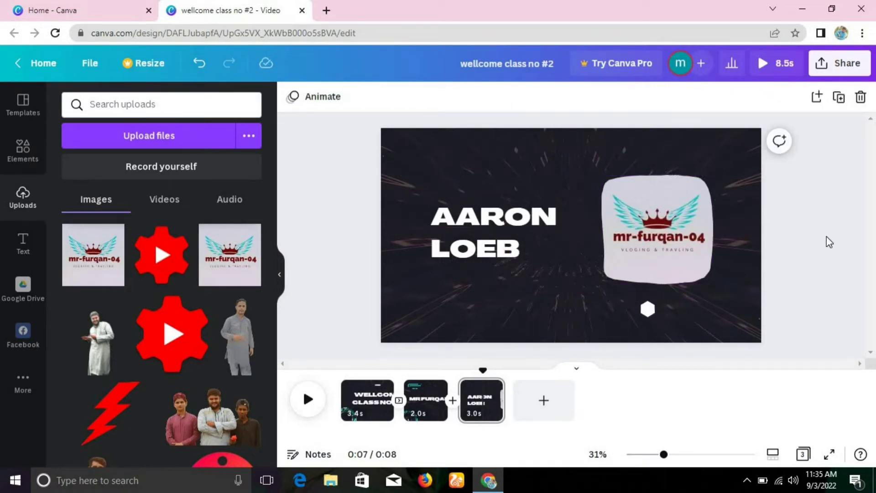
pyautogui.click(508, 216)
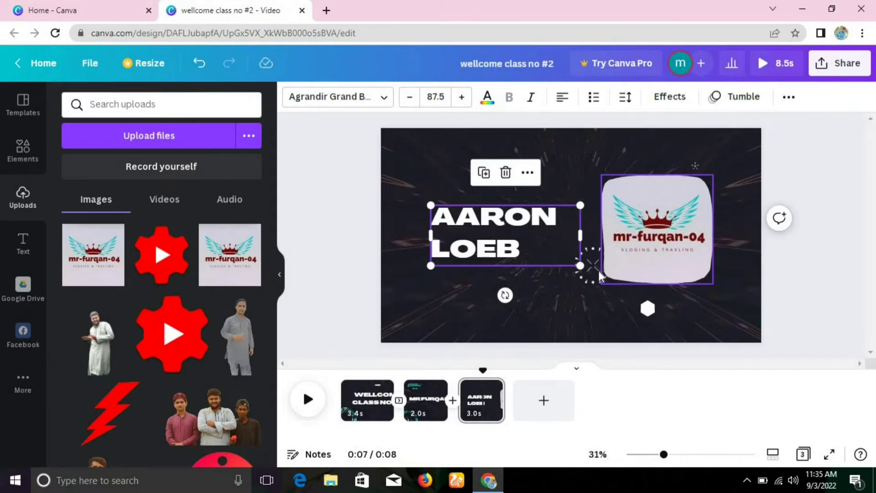
pyautogui.doubleClick(527, 239)
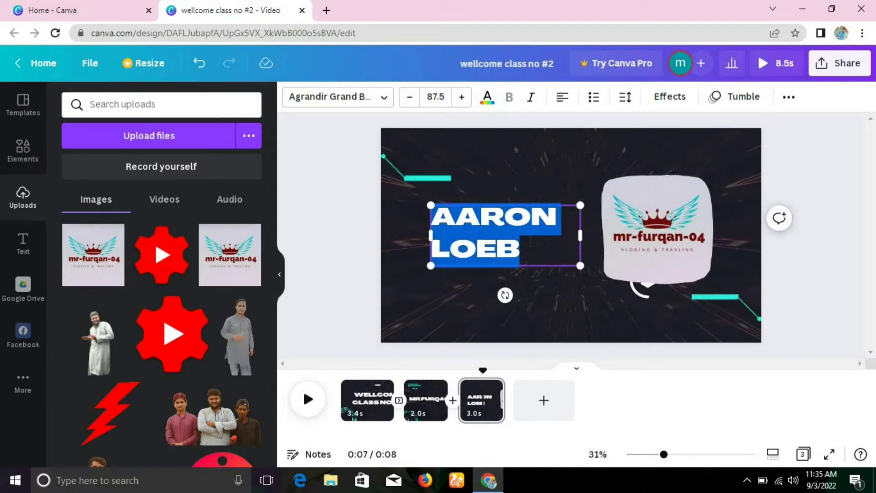
pyautogui.press('BackSpace')
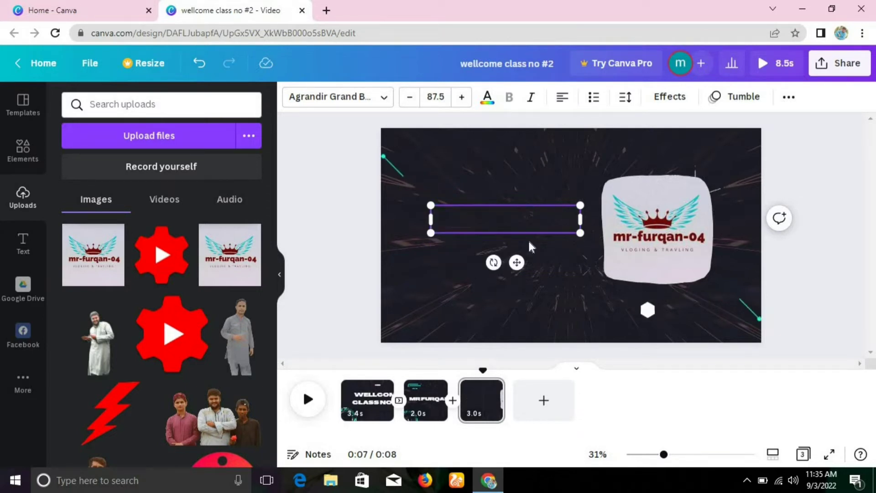
pyautogui.write('EAR')
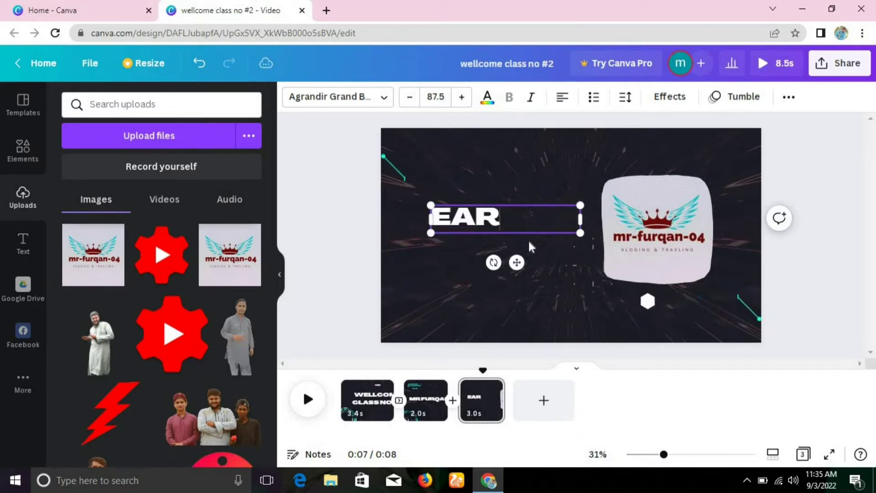
pyautogui.write('NIN')
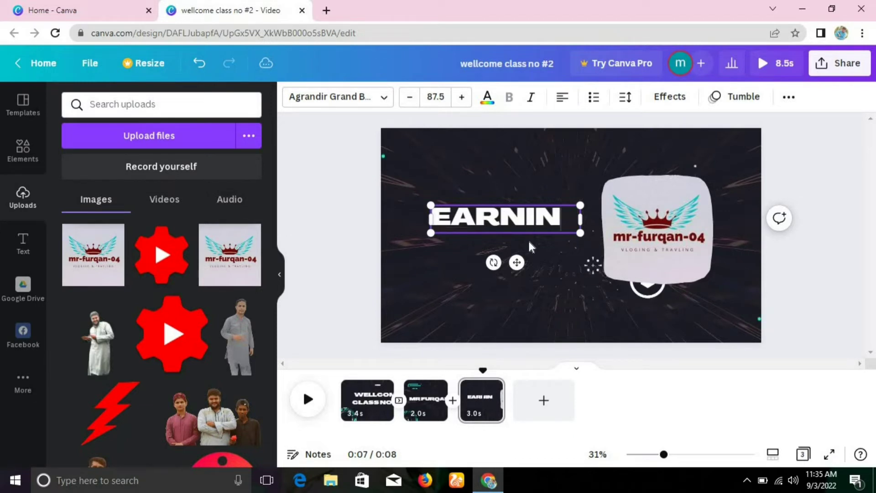
pyautogui.write('G C')
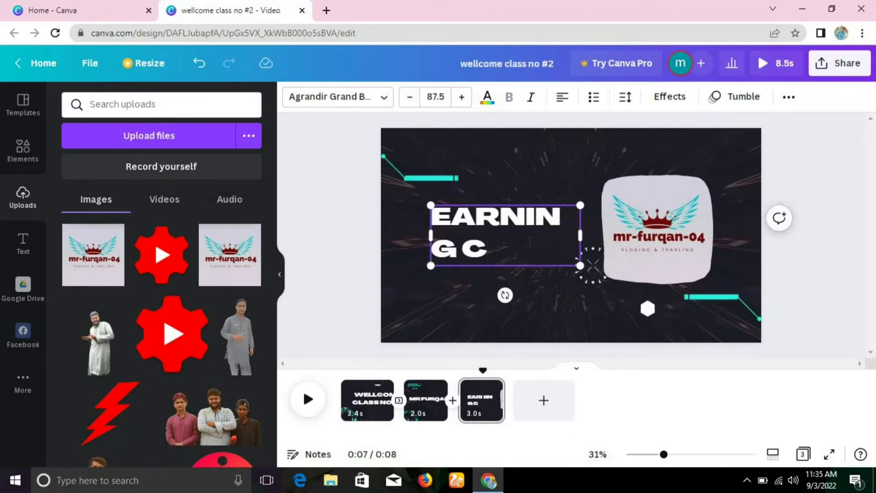
pyautogui.write('HANN')
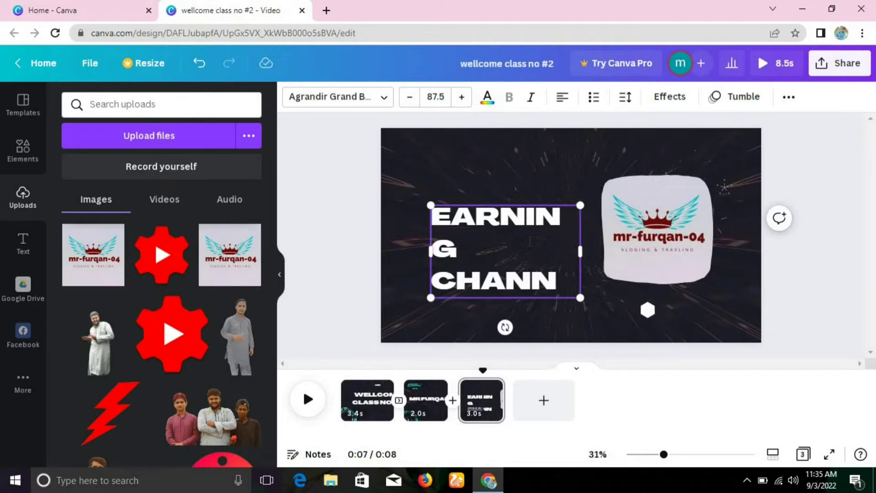
pyautogui.write('EL')
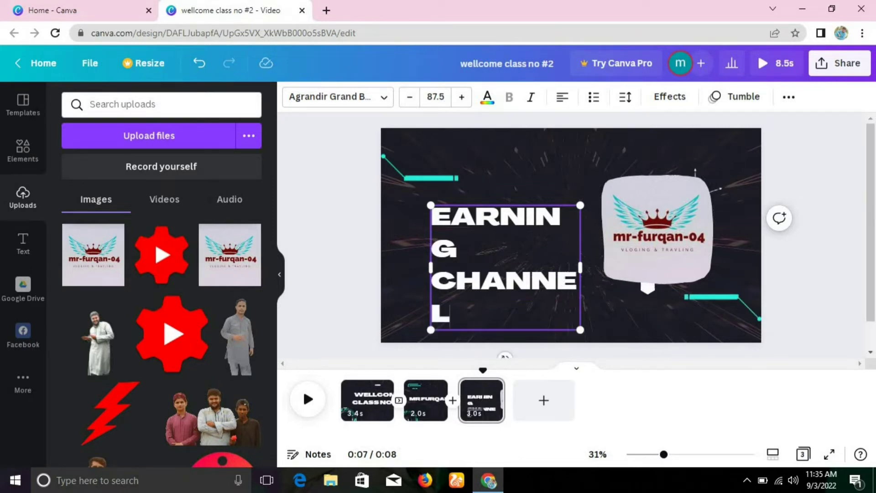
# Widen the EARNING CHANNEL text box so each word fits on one line, and move it away from the logo, slightly lower
pyautogui.moveTo(585, 267); pyautogui.dragTo(602, 264)
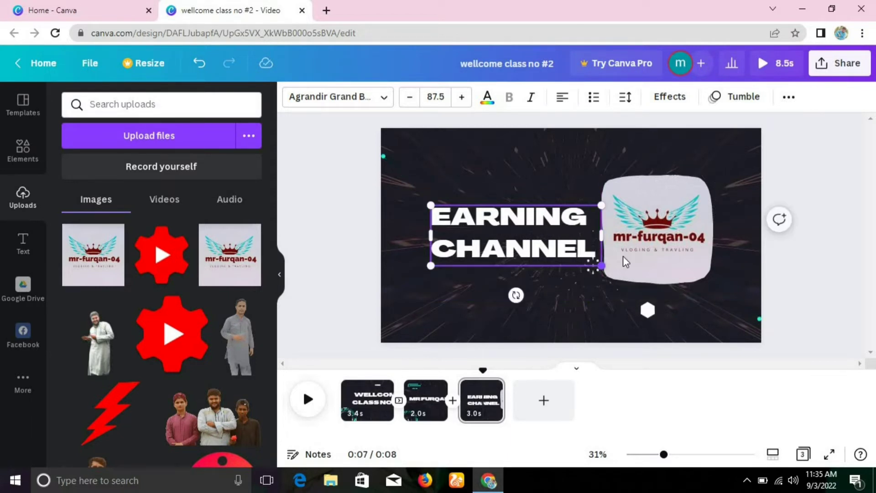
pyautogui.click(821, 251)
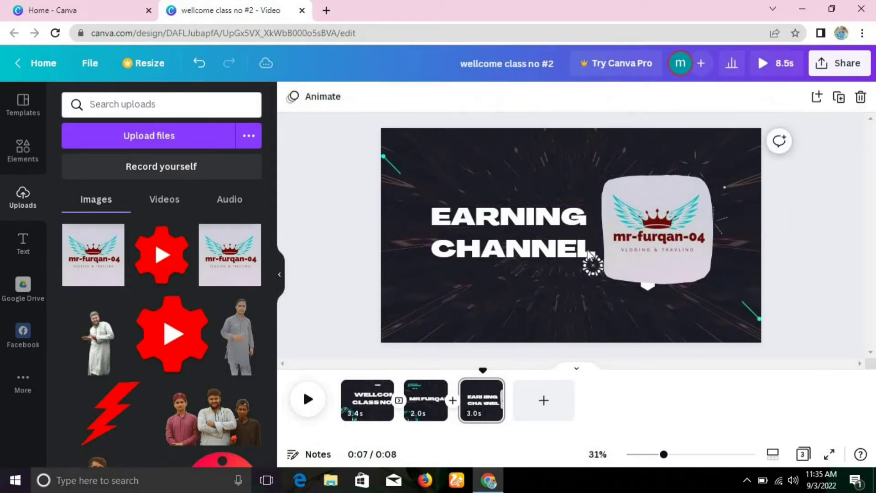
pyautogui.moveTo(518, 246); pyautogui.dragTo(510, 247)
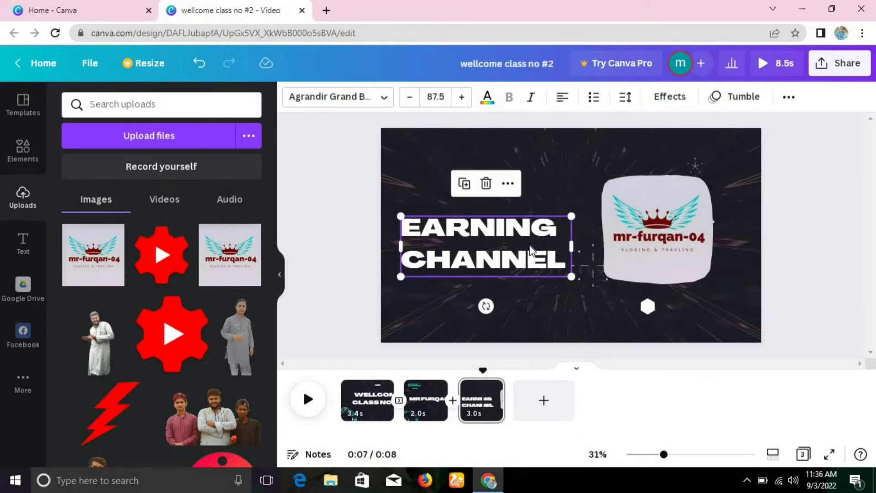
pyautogui.click(847, 167)
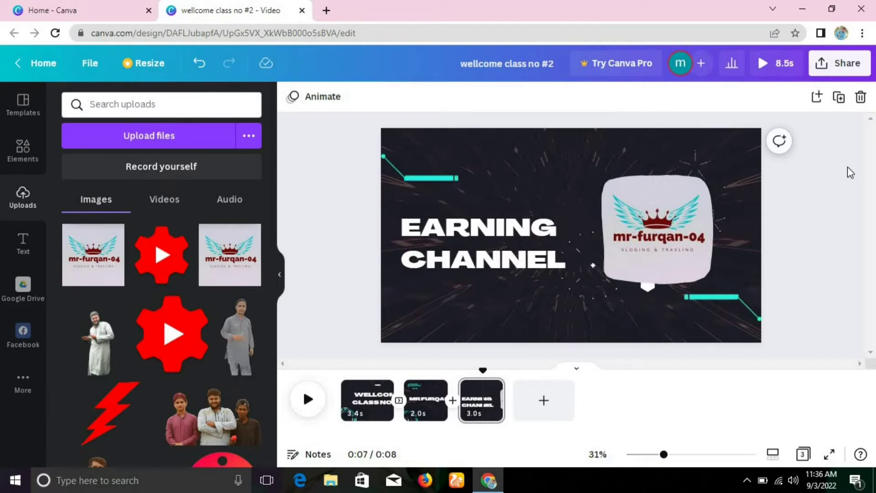
pyautogui.moveTo(847, 166); pyautogui.dragTo(489, 273)
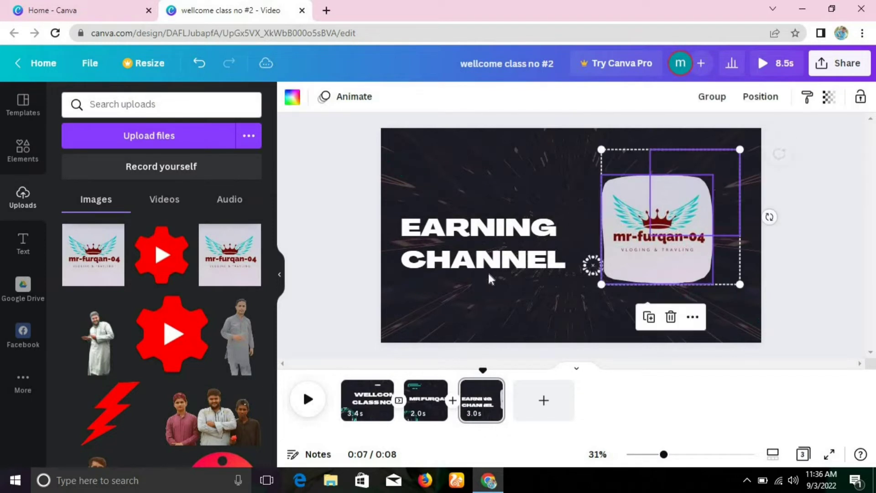
pyautogui.click(826, 217)
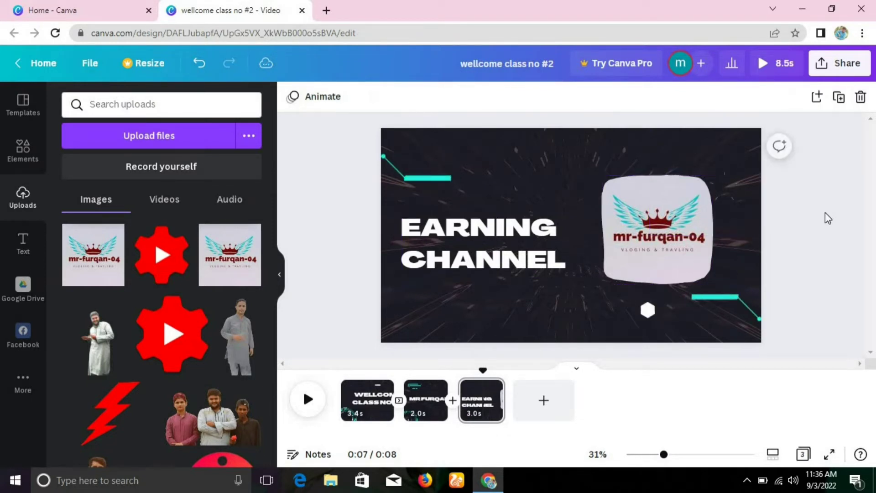
# Move the EARNING CHANNEL heading on the third page slightly up and set its font size to 86.5
pyautogui.click(440, 255)
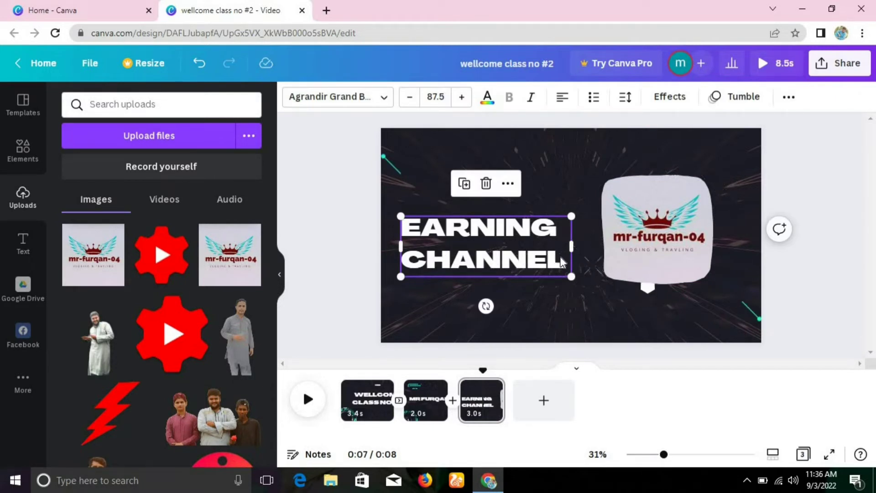
pyautogui.moveTo(557, 257); pyautogui.dragTo(553, 234)
pyautogui.doubleClick(559, 256)
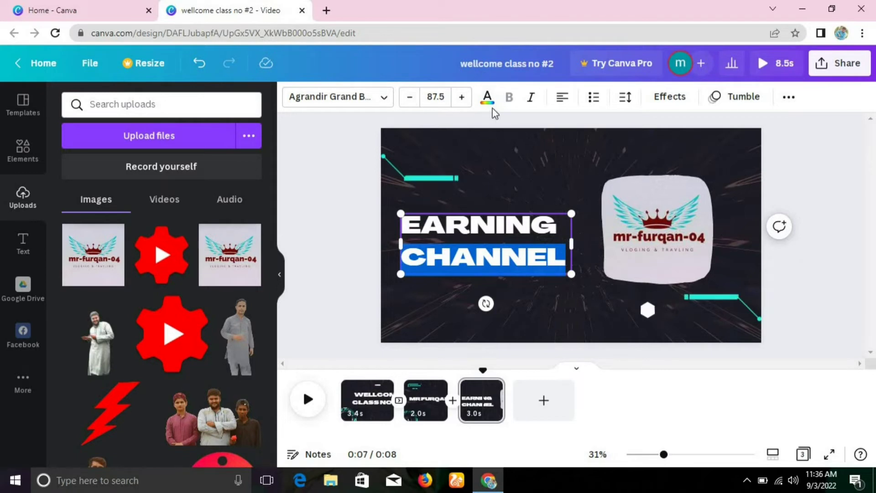
pyautogui.click(487, 97)
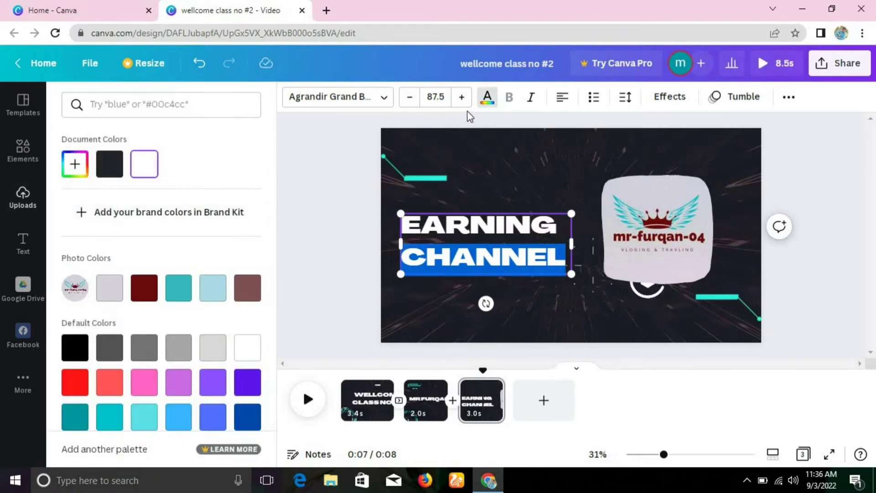
pyautogui.click(487, 98)
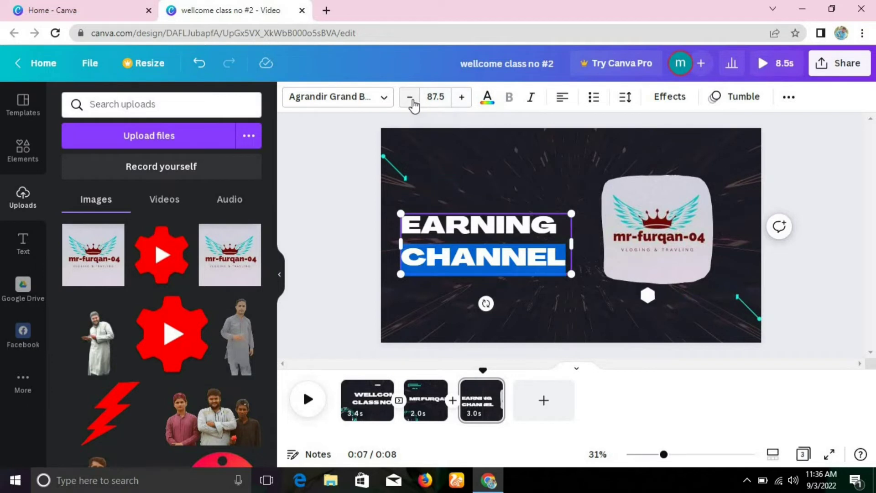
pyautogui.click(463, 97)
pyautogui.click(462, 97)
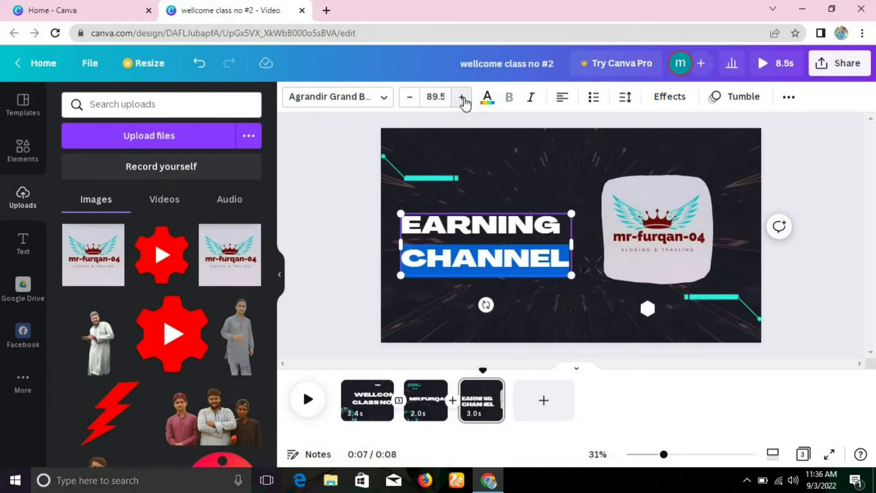
pyautogui.click(462, 98)
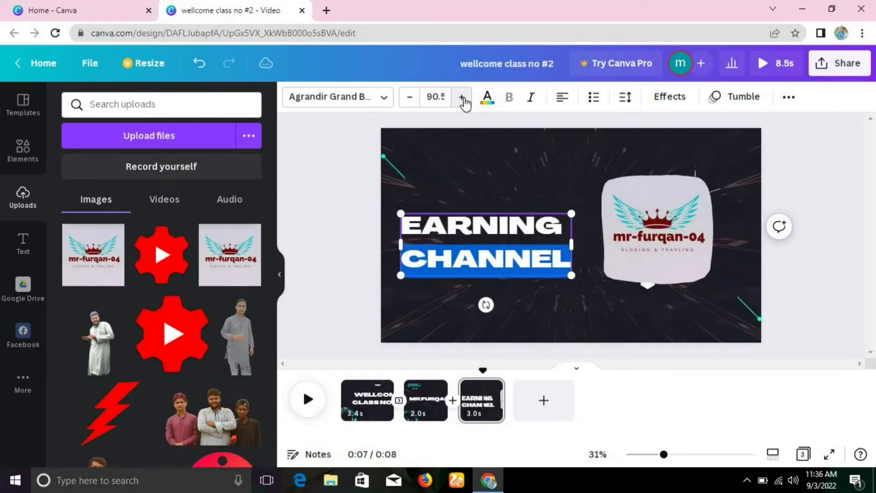
pyautogui.click(411, 97)
pyautogui.click(412, 97)
pyautogui.click(411, 98)
pyautogui.click(412, 97)
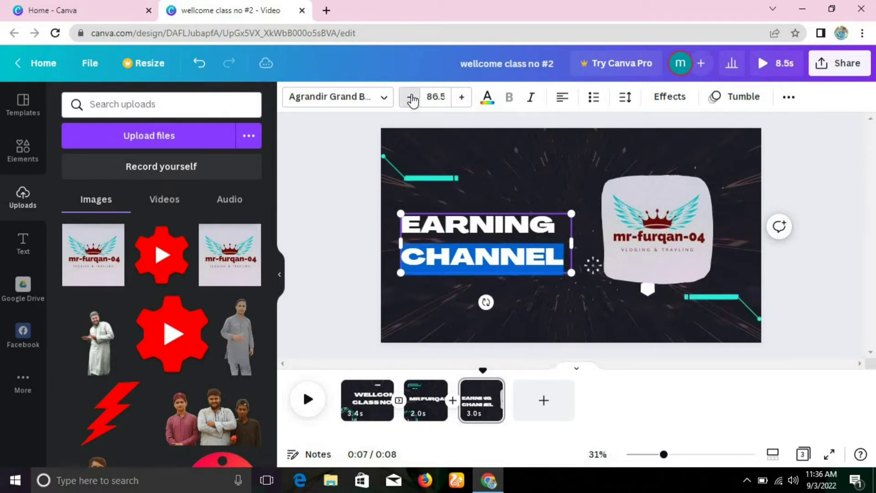
# Colour the word CHANNEL in the third page's heading turquoise from the default colours, leaving EARNING white
pyautogui.click(486, 100)
pyautogui.click(248, 287)
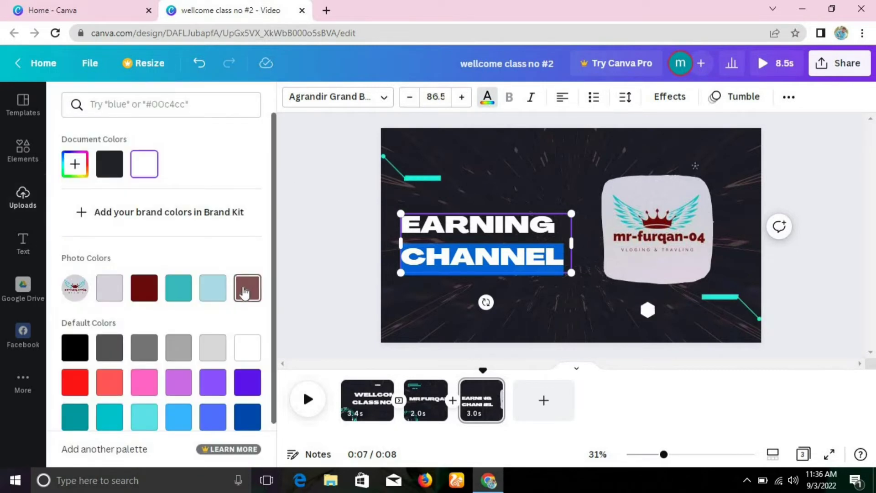
pyautogui.click(104, 420)
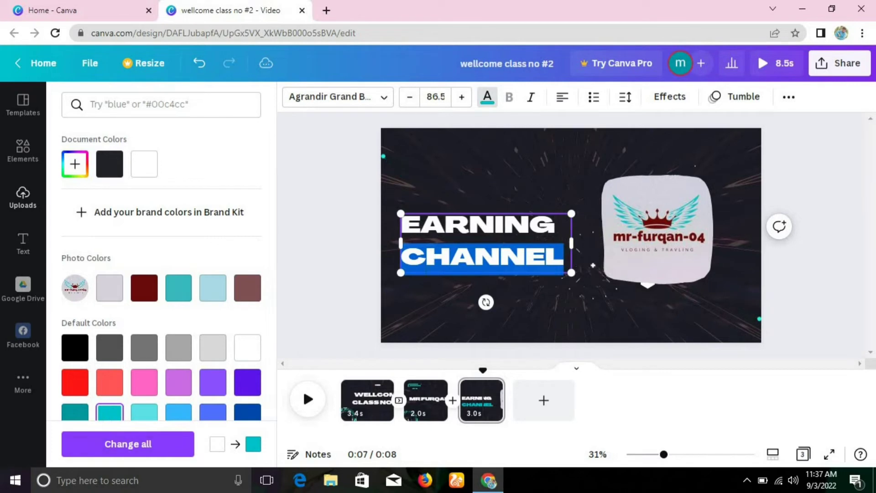
pyautogui.click(342, 280)
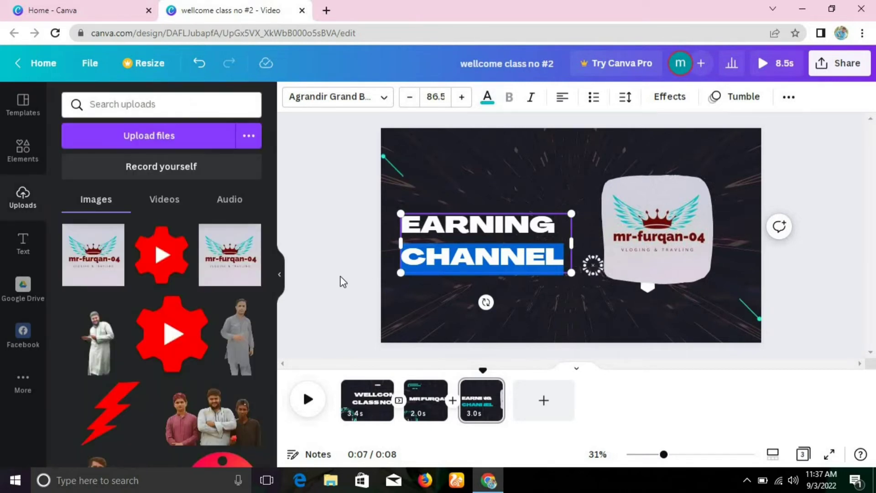
pyautogui.click(435, 278)
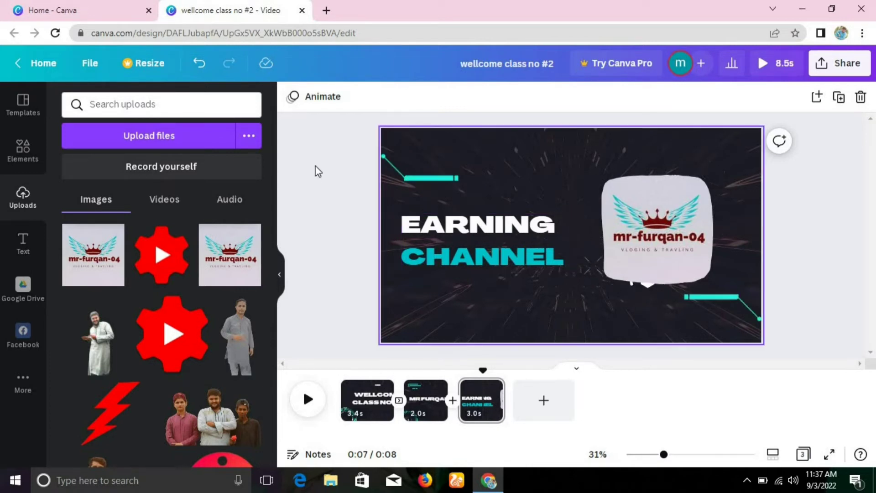
# Apply the Party page animation to the third page, replacing its element animations
pyautogui.click(317, 96)
pyautogui.click(180, 190)
pyautogui.click(91, 201)
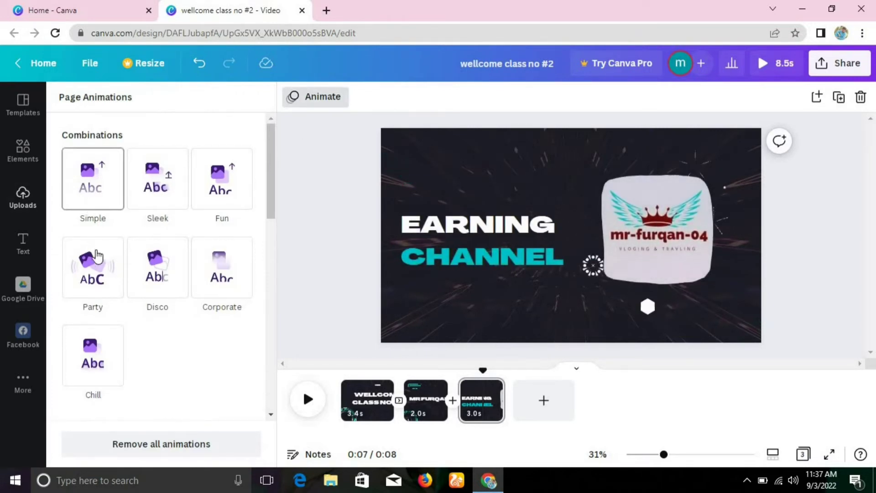
pyautogui.click(97, 268)
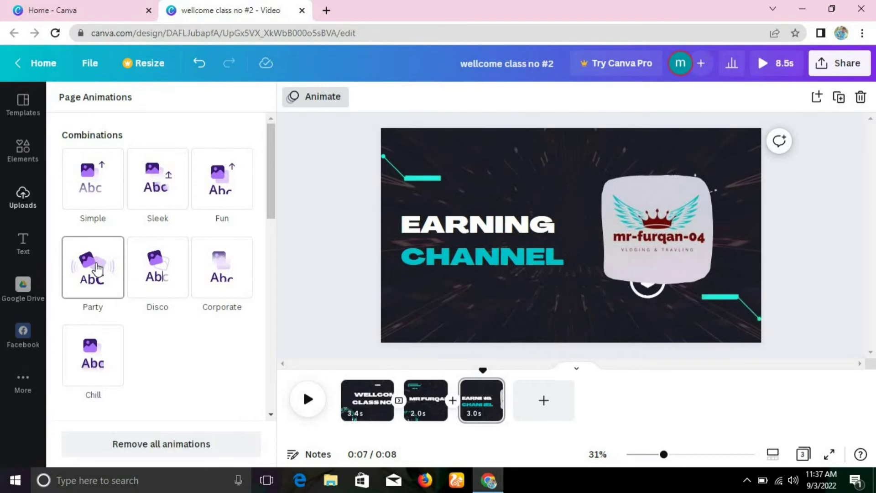
pyautogui.click(97, 269)
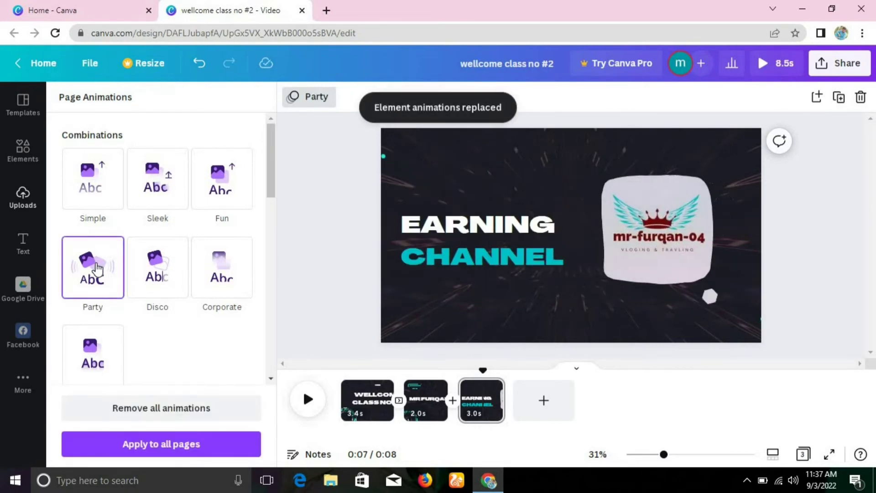
pyautogui.click(337, 231)
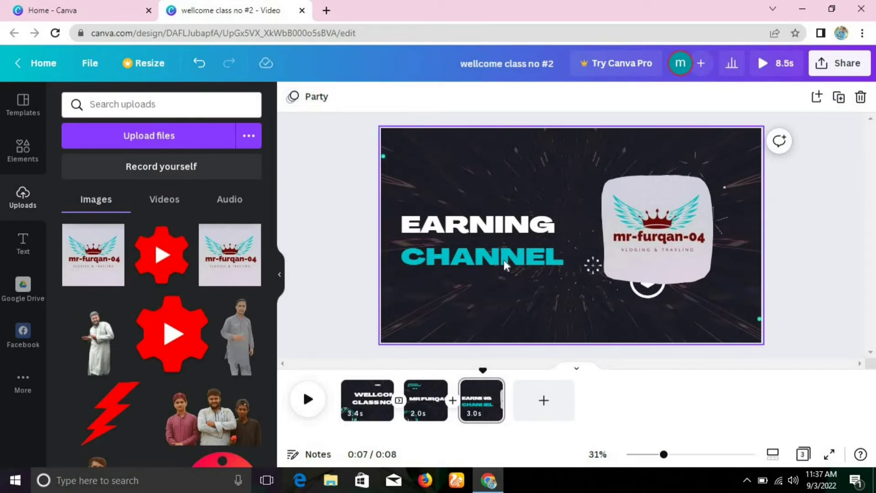
# Browse the recommended, recently used and English fonts available for the EARNING CHANNEL heading without changing its font
pyautogui.click(510, 243)
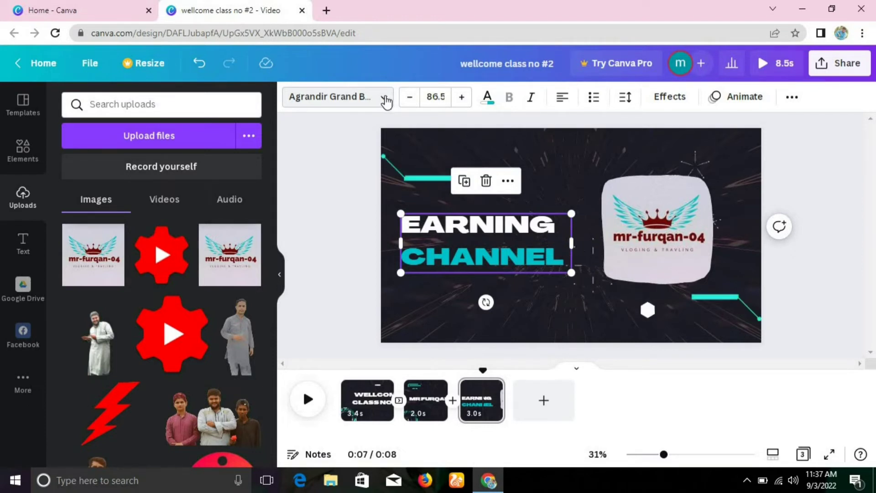
pyautogui.click(385, 100)
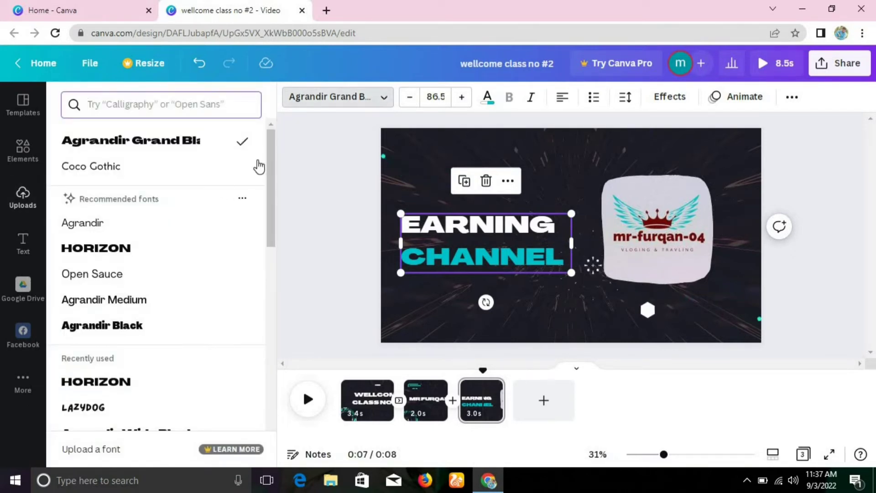
pyautogui.scroll(-5, 273, 182)
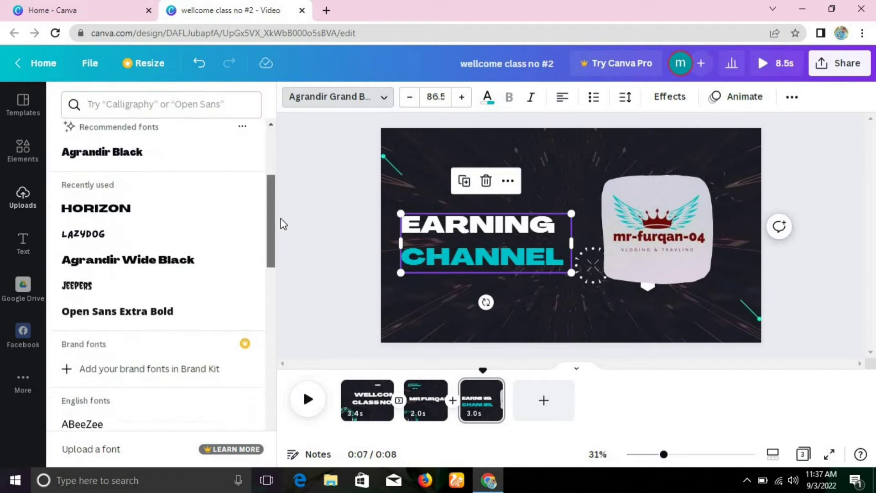
pyautogui.scroll(4, 274, 173)
pyautogui.scroll(-5, 275, 189)
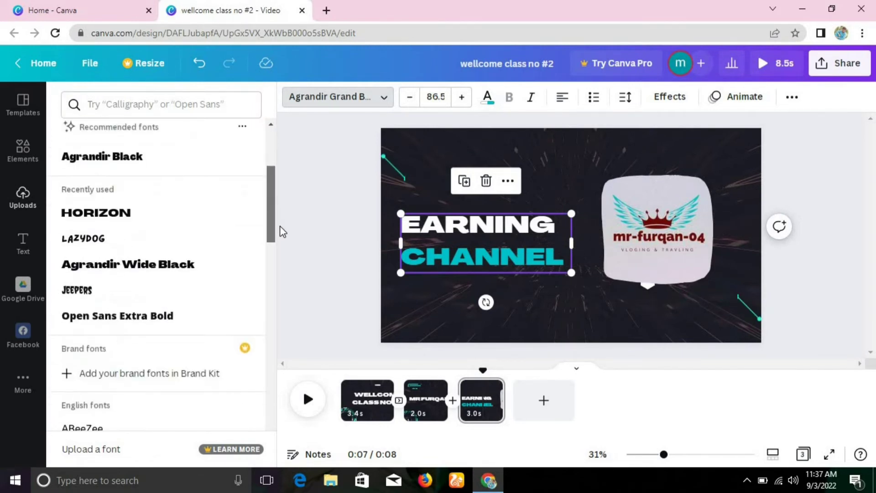
pyautogui.scroll(-1, 273, 244)
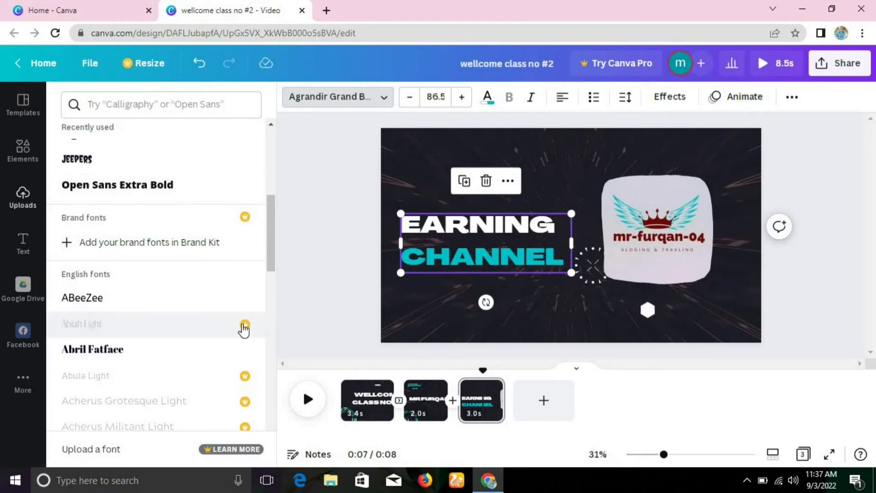
pyautogui.scroll(1, 273, 239)
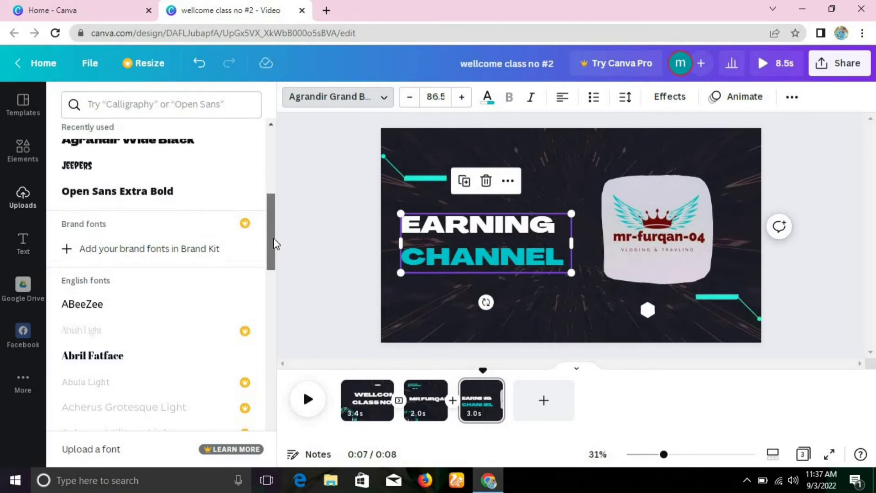
pyautogui.moveTo(273, 242); pyautogui.dragTo(272, 195)
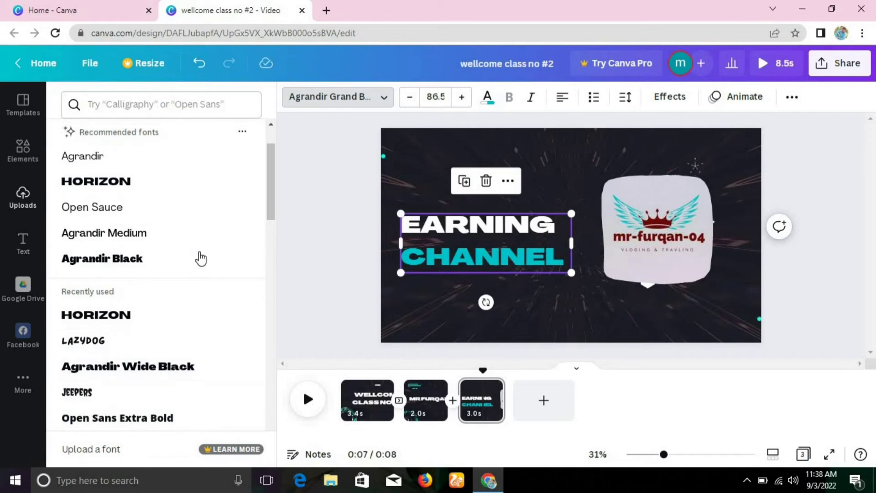
pyautogui.click(312, 261)
pyautogui.click(339, 228)
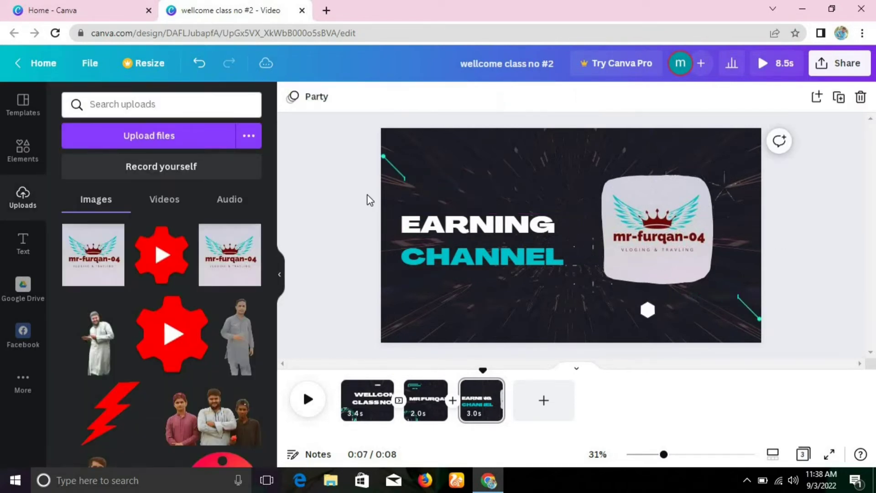
# Download all three pages of the design as an MP4 Video
pyautogui.click(827, 67)
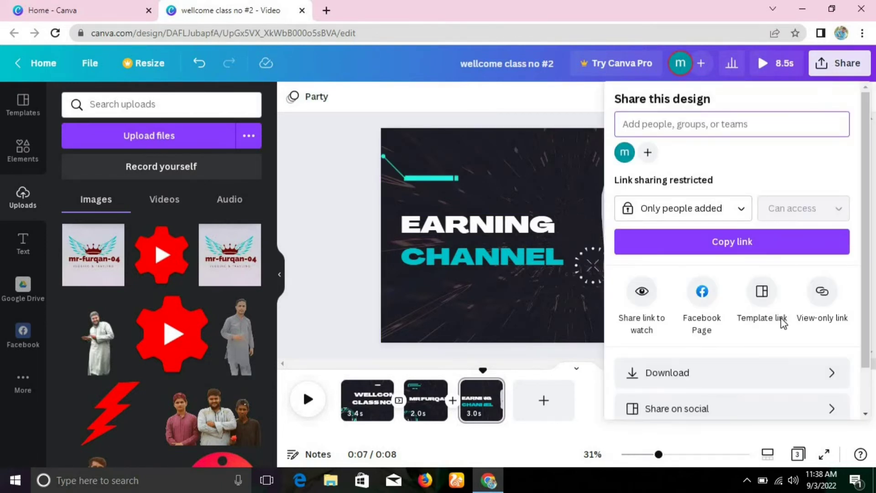
pyautogui.click(761, 373)
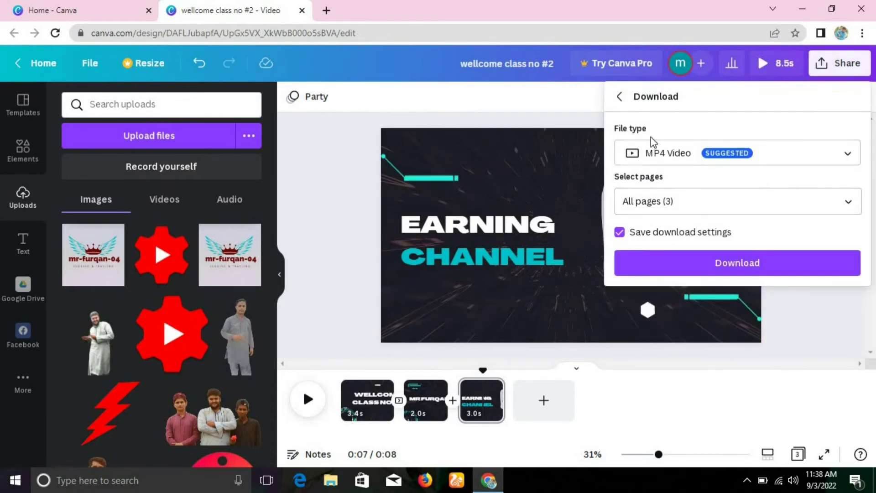
pyautogui.click(812, 162)
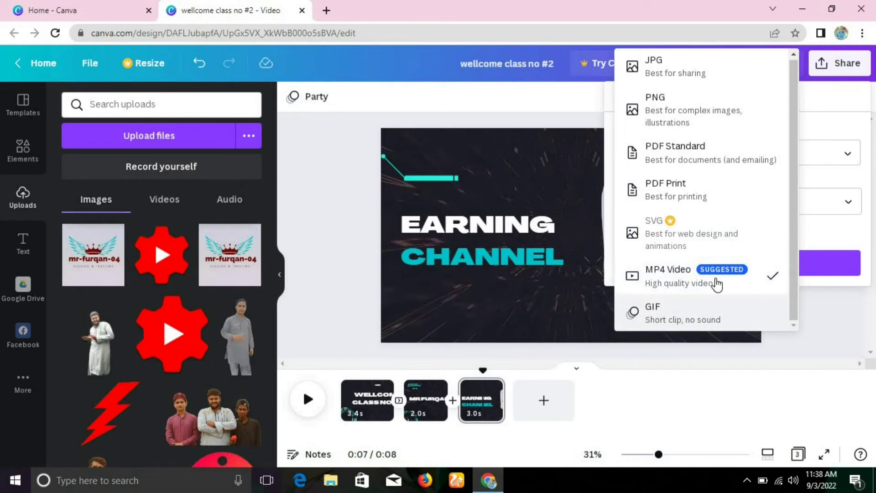
pyautogui.click(790, 367)
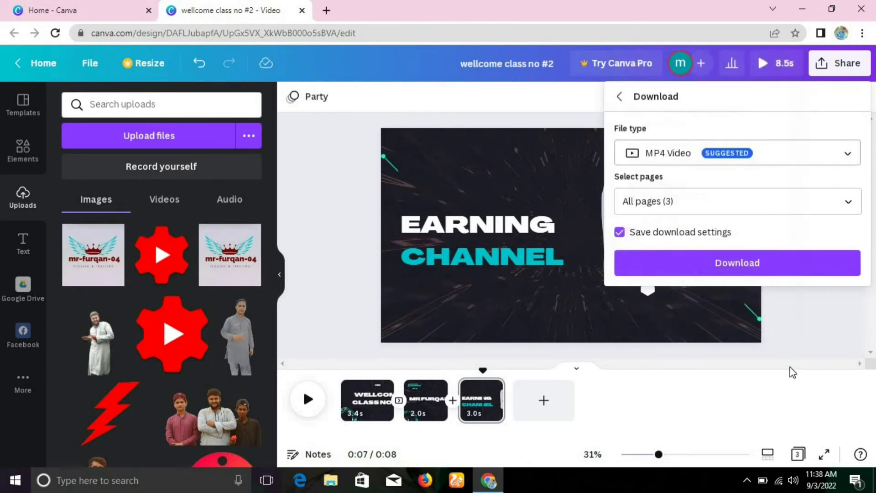
pyautogui.click(788, 265)
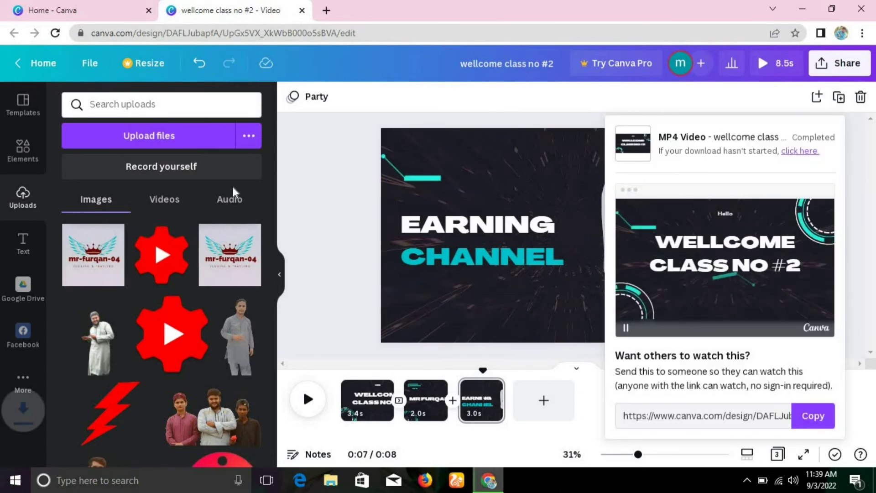
# Upload the Aye_Tamanna_Ya_Wali MP3 file from the Downloads folder to the audio uploads
pyautogui.click(230, 199)
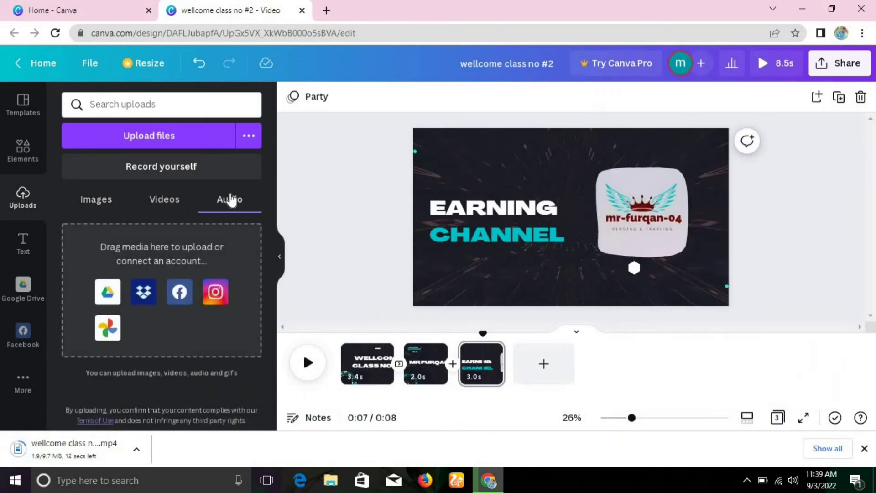
pyautogui.click(196, 137)
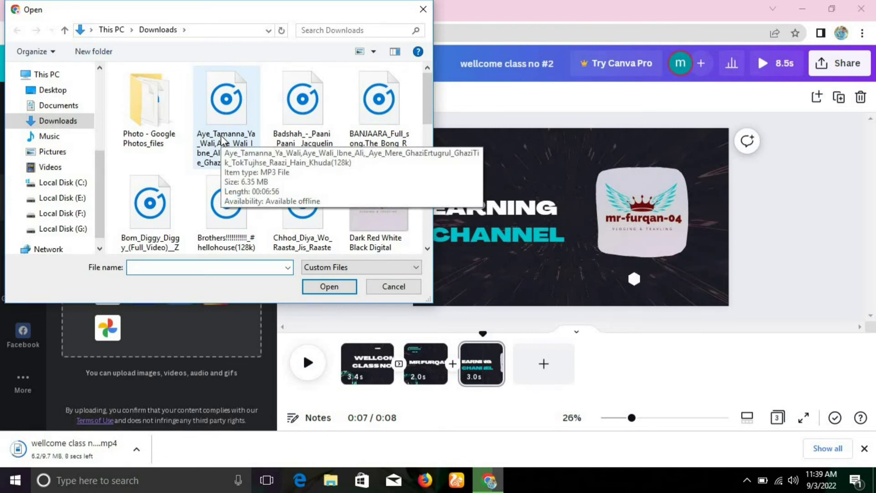
pyautogui.click(221, 135)
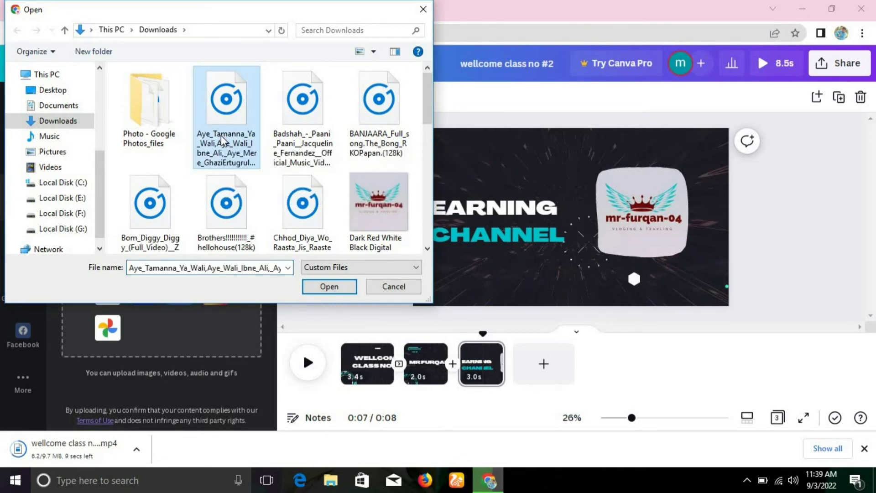
pyautogui.click(323, 290)
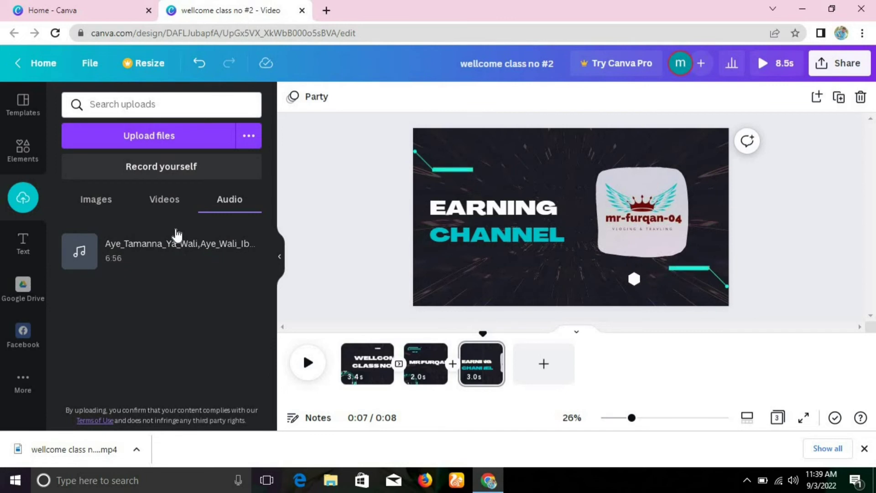
# Add the uploaded song under the third page and slide its waveform so the clip plays a section further into the song
pyautogui.click(180, 254)
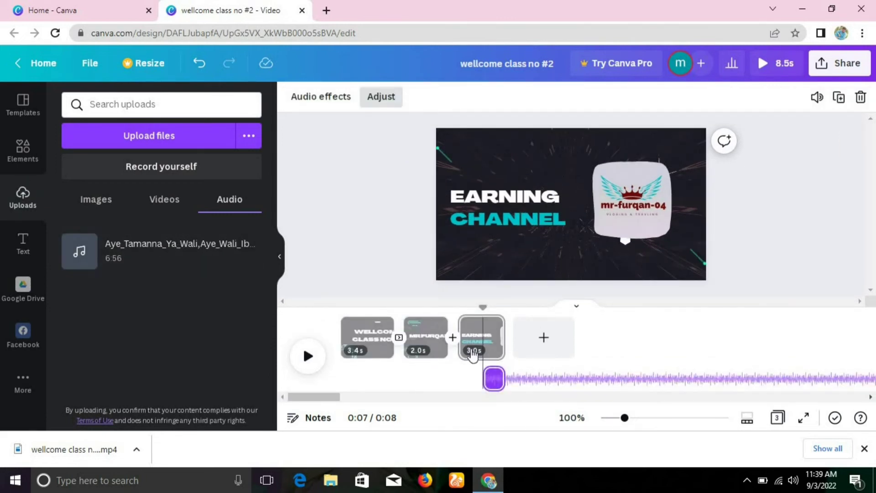
pyautogui.moveTo(520, 380); pyautogui.dragTo(433, 372)
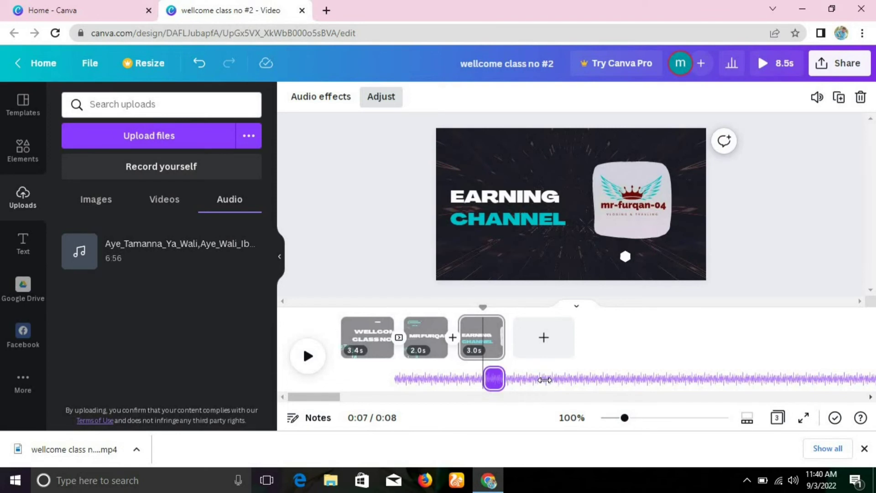
pyautogui.moveTo(534, 378); pyautogui.dragTo(461, 373)
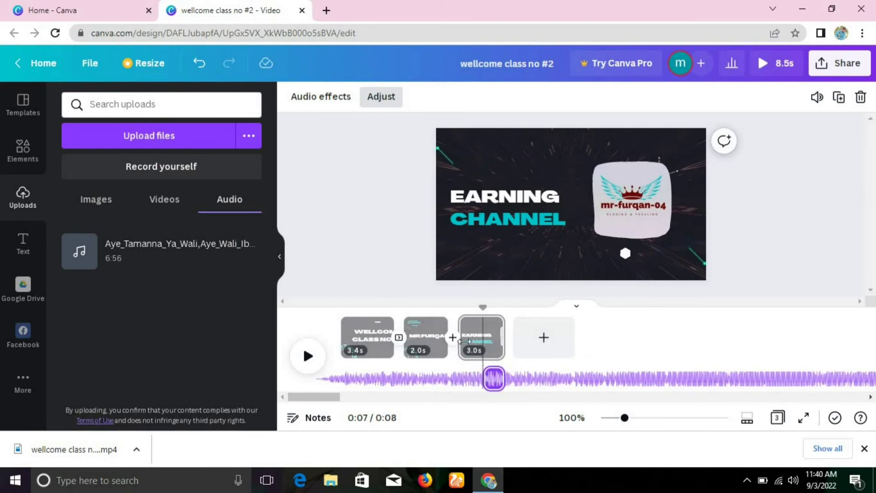
# Preview the video from its beginning and trim the music clip under the third page down to a thin sliver
pyautogui.moveTo(475, 316); pyautogui.dragTo(340, 314)
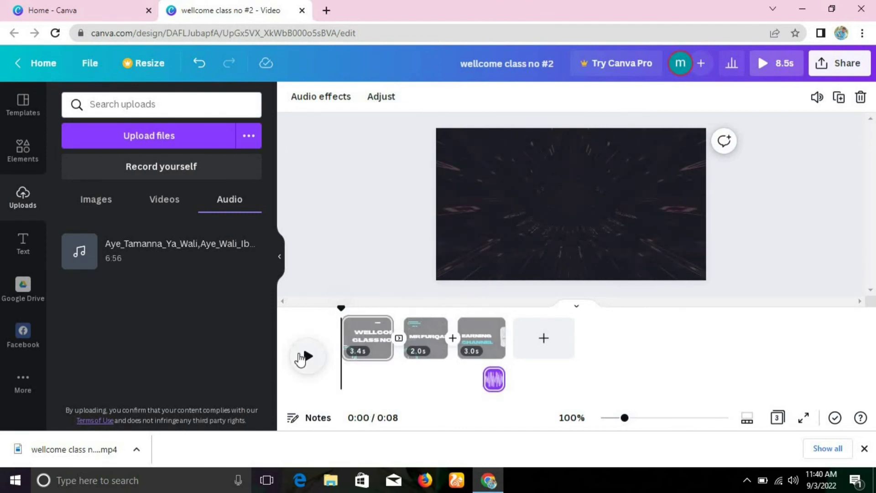
pyautogui.click(308, 357)
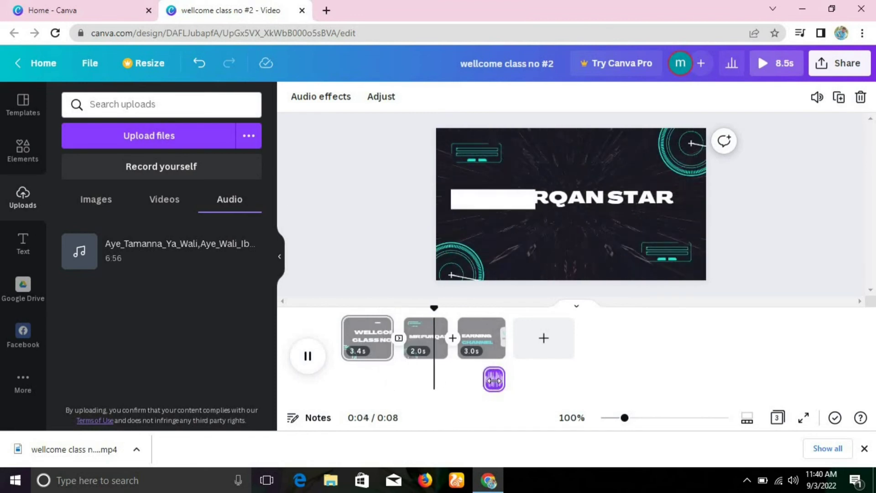
pyautogui.click(461, 379)
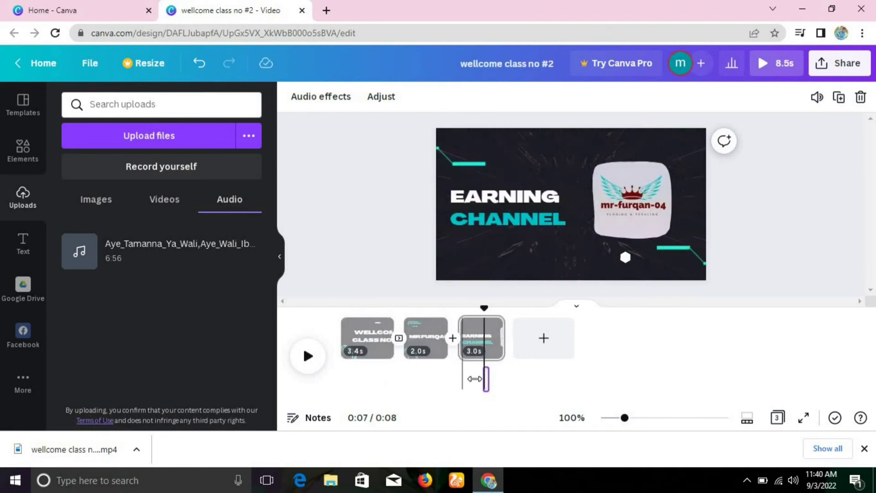
pyautogui.moveTo(483, 379); pyautogui.dragTo(507, 387)
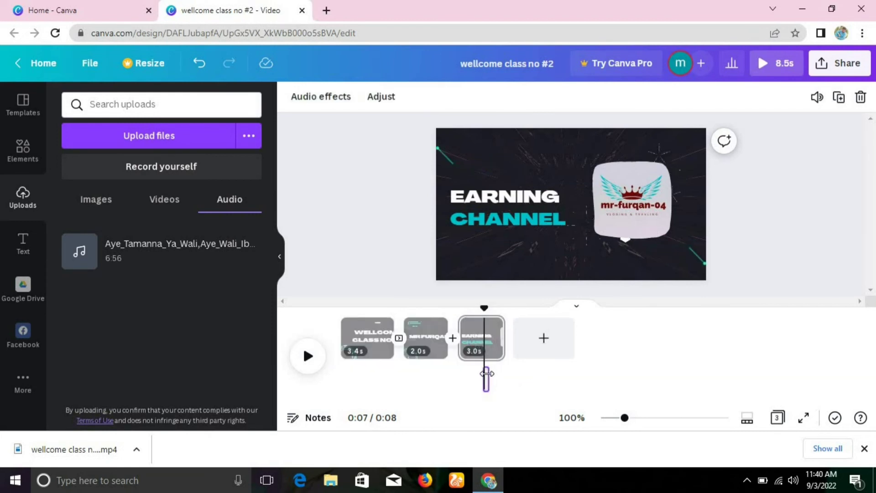
# Add the uploaded Aye_Tamanna_Ya_Wali song from 0.0s across all three pages and play the video with it
pyautogui.moveTo(487, 310); pyautogui.dragTo(335, 319)
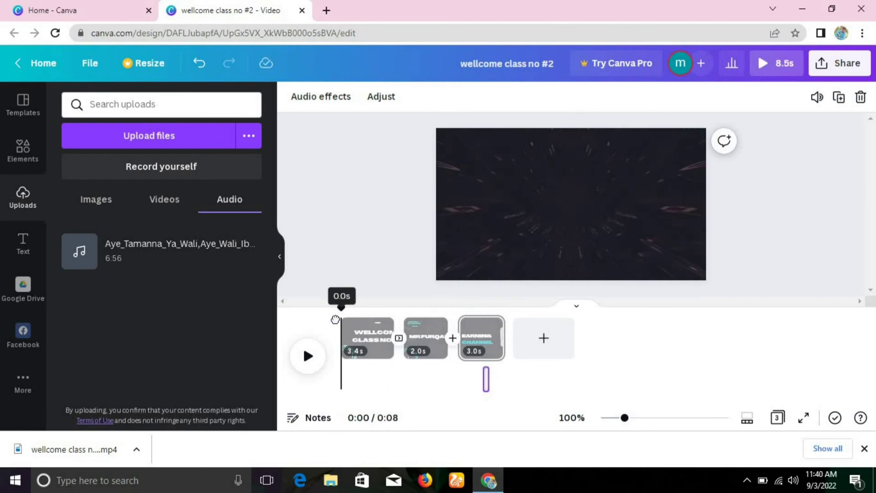
pyautogui.click(183, 251)
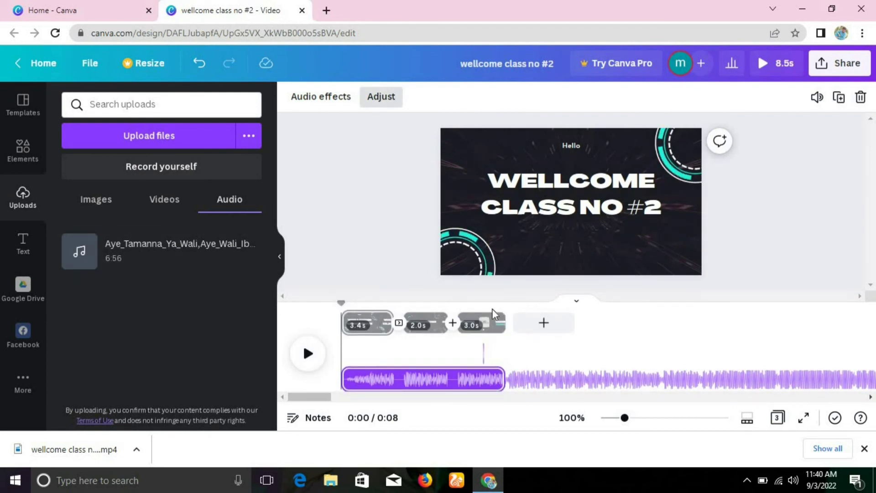
pyautogui.click(308, 354)
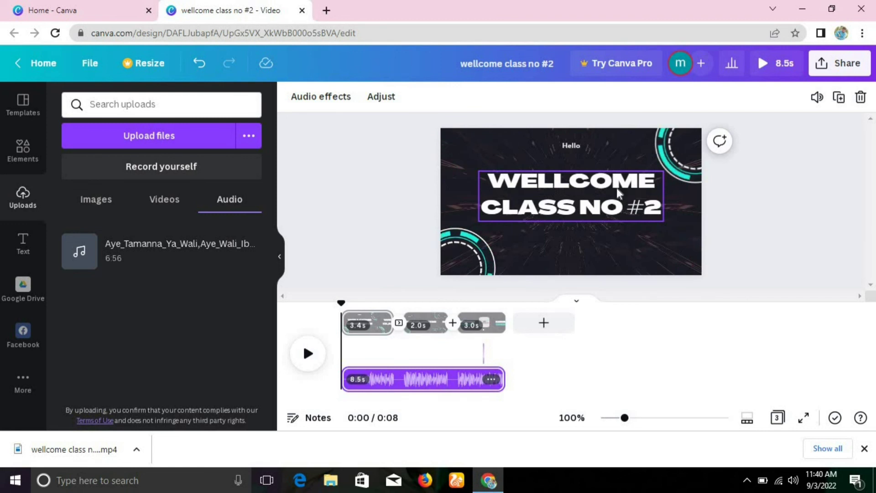
# Review the download options for the MP4 Video file type and the page selection, and close them without downloading
pyautogui.click(834, 68)
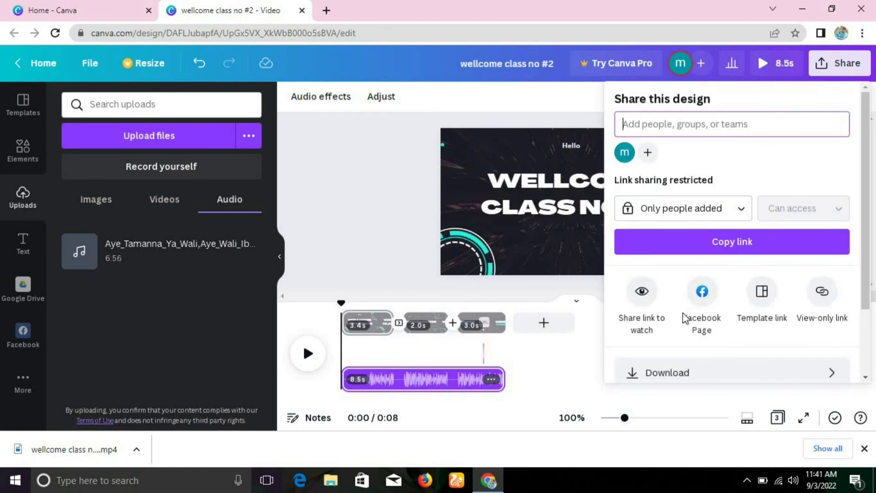
pyautogui.click(671, 364)
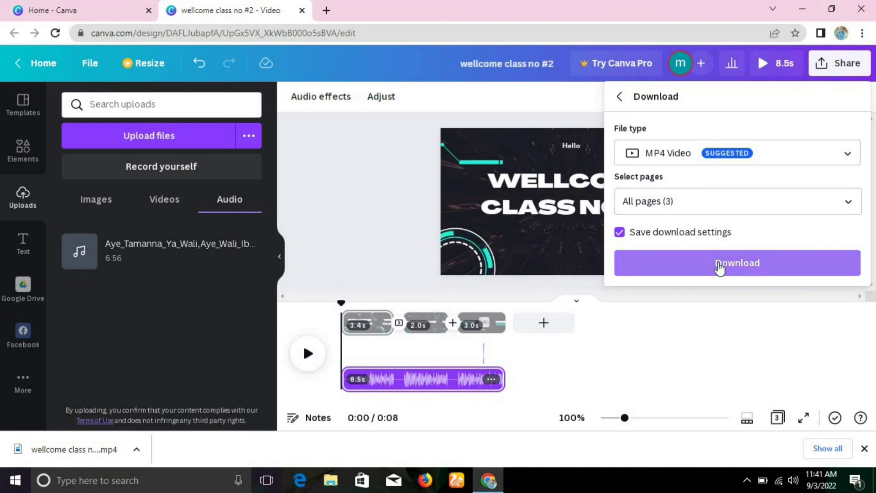
pyautogui.click(766, 207)
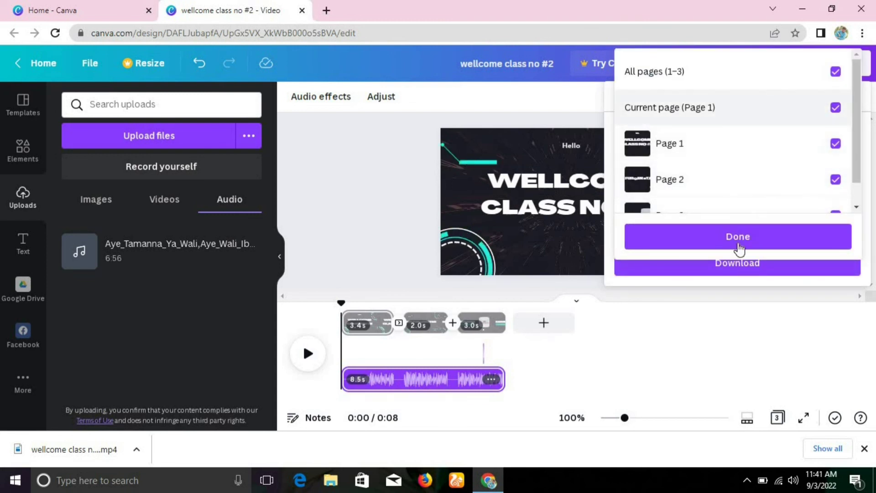
pyautogui.click(706, 326)
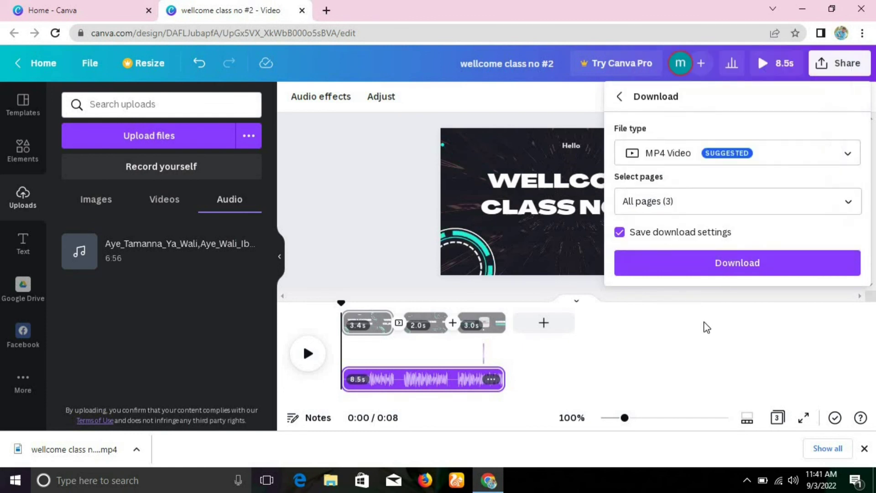
pyautogui.click(706, 326)
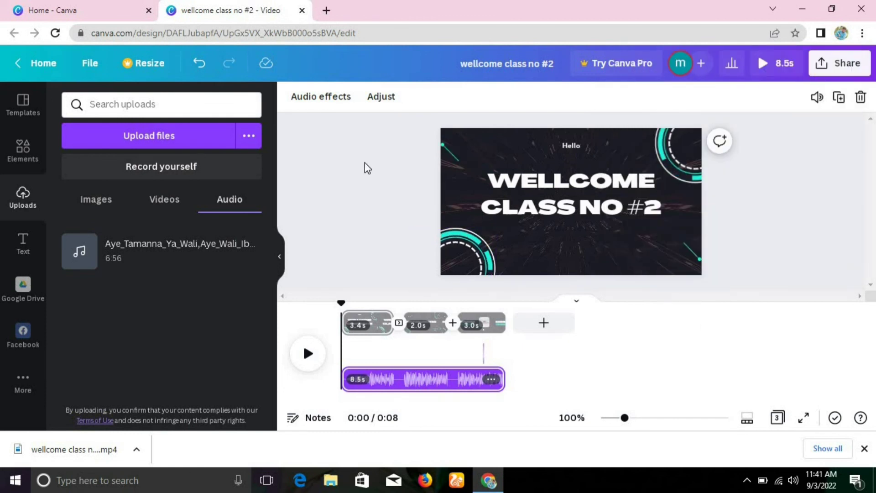